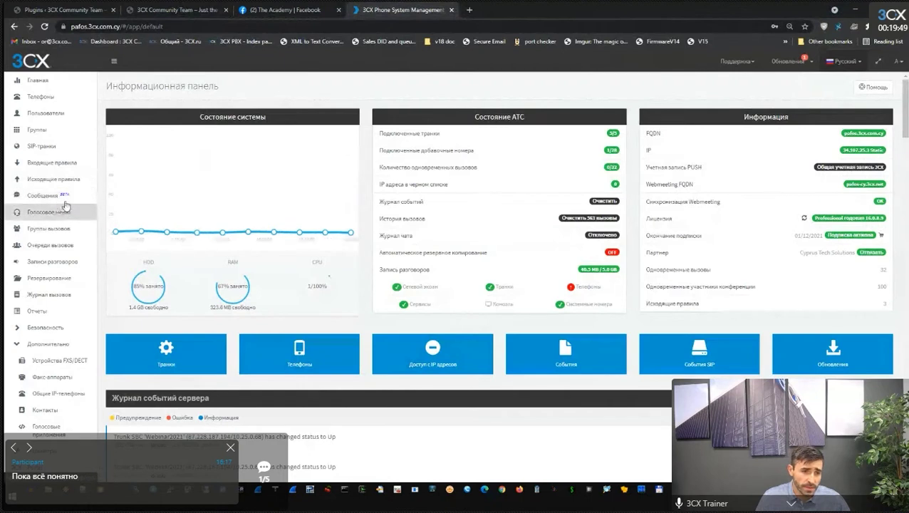
Open the empty Сообщения page, check the WordPress site address, and begin a new Live Chat integration.
left_click(63, 200)
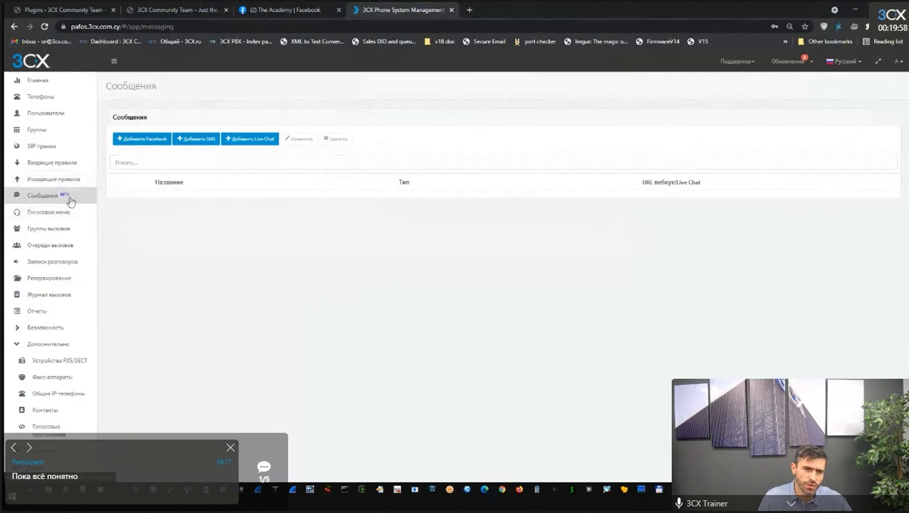
left_click(178, 10)
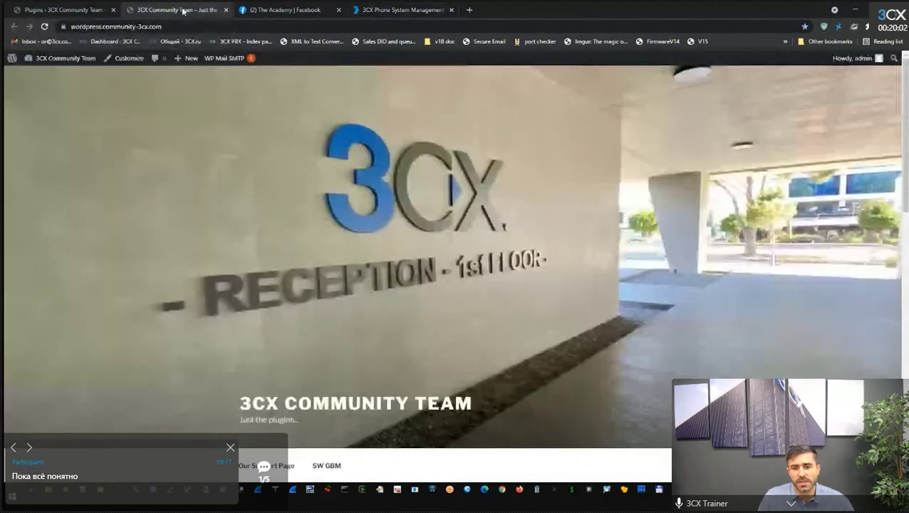
left_click(72, 26)
scroll(474, 258, "down", 10)
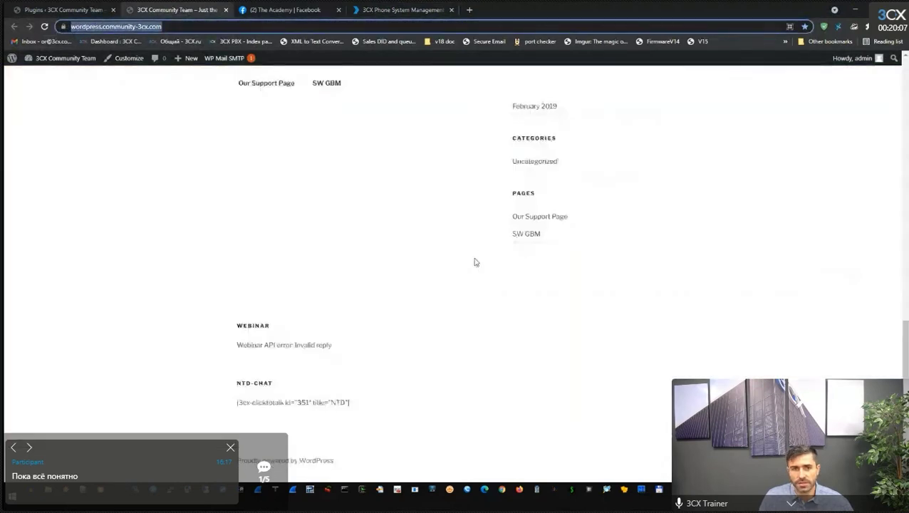
scroll(475, 282, "up", 10)
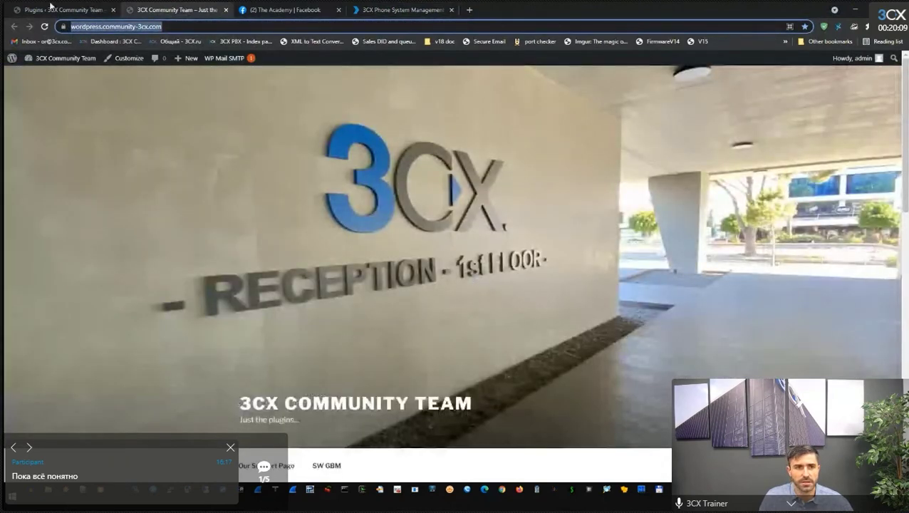
left_click(387, 11)
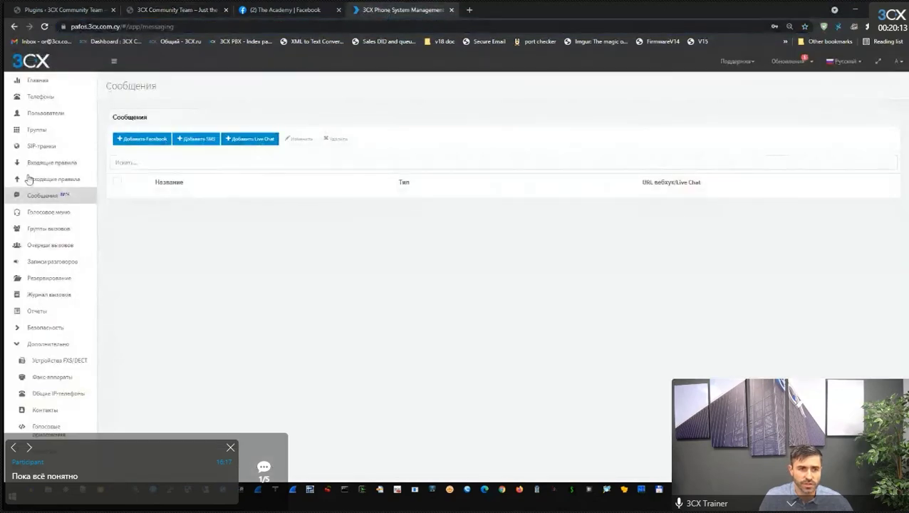
left_click(254, 142)
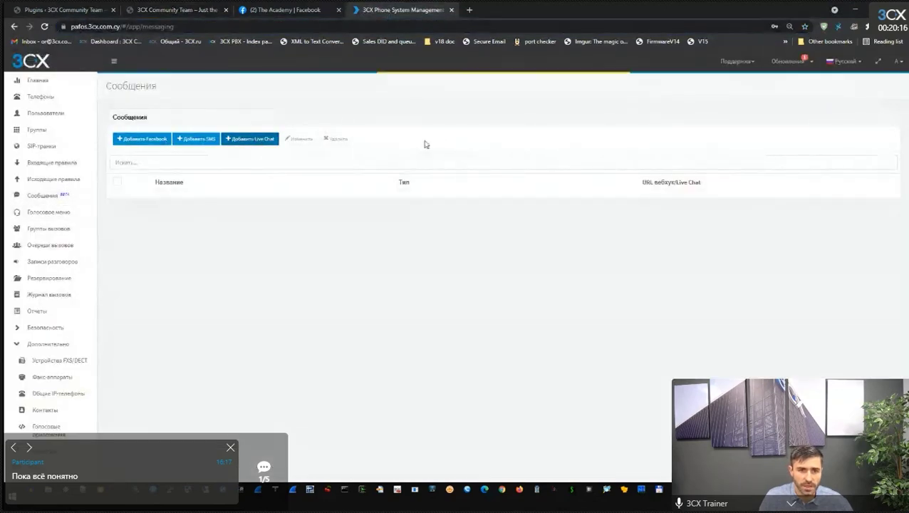
Name the integration Wordpress and paste the WordPress site's address as its website URL.
left_click(349, 154)
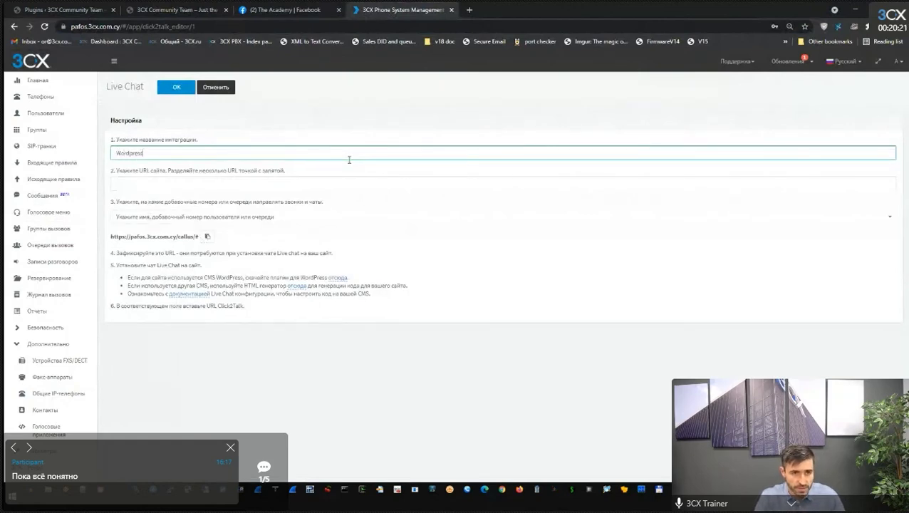
key("Tab")
left_click(176, 9)
left_click(165, 26)
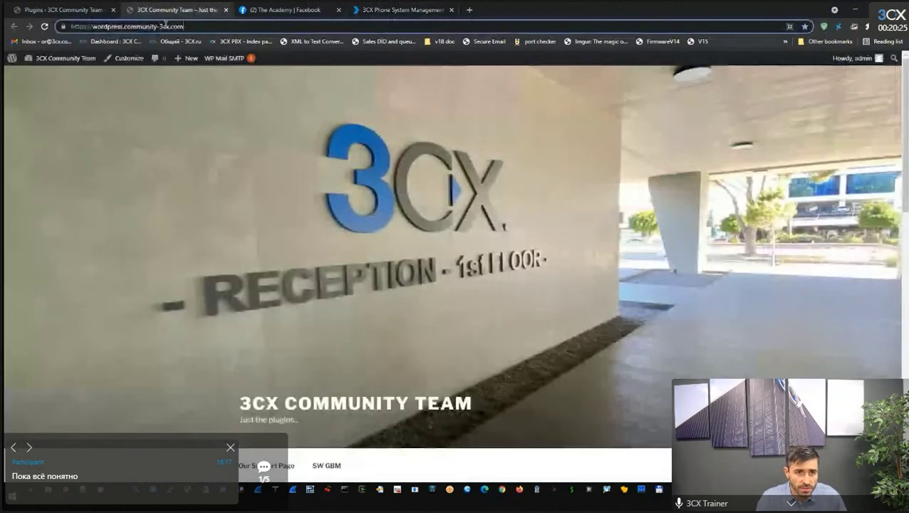
key("ctrl+c")
left_click(397, 12)
key("ctrl+v")
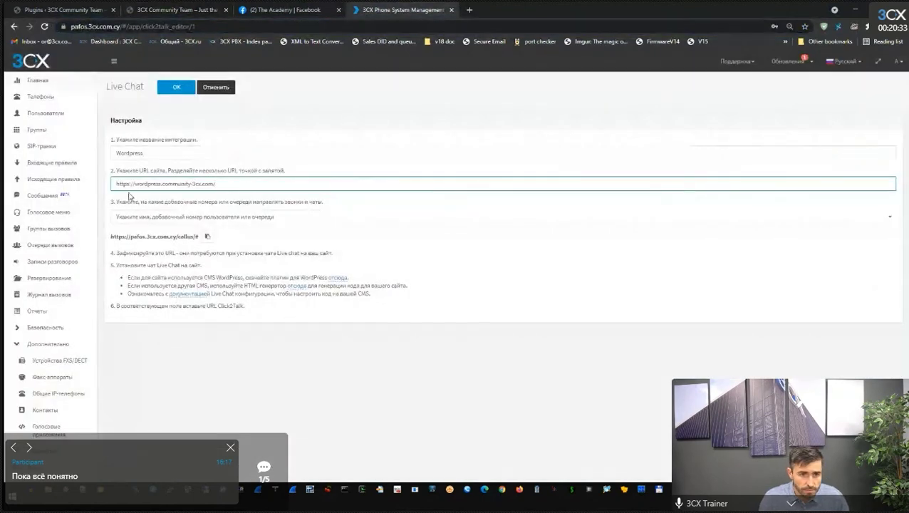
Confirm the Webclient's signed-in extension, then route chats to extension 112 3CXTest1.
left_click(171, 216)
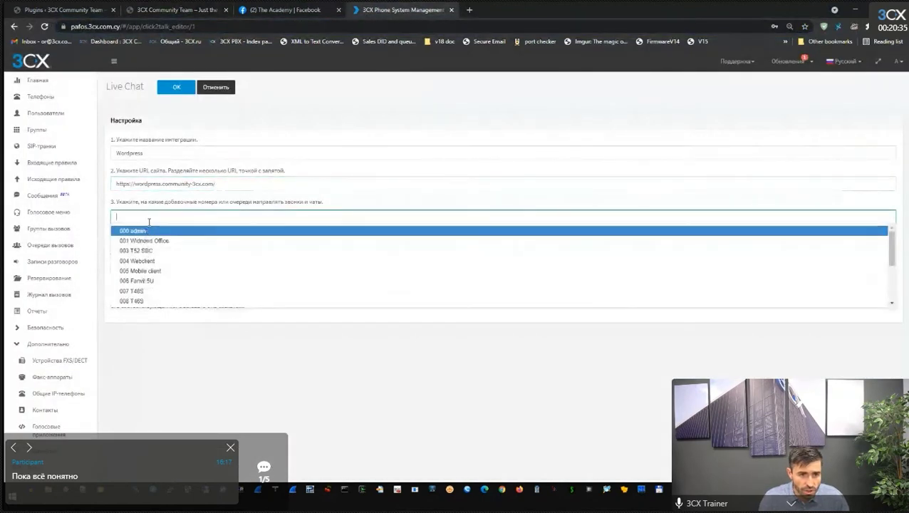
left_click(469, 10)
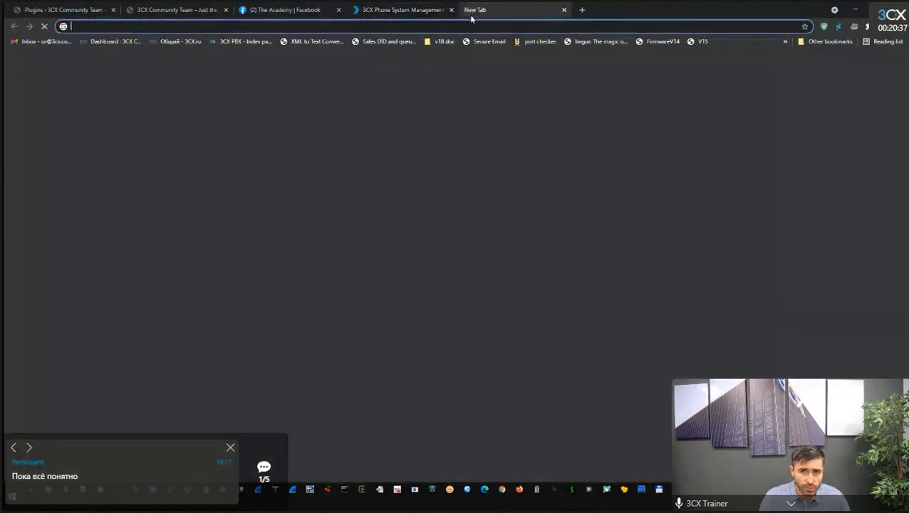
key("Return")
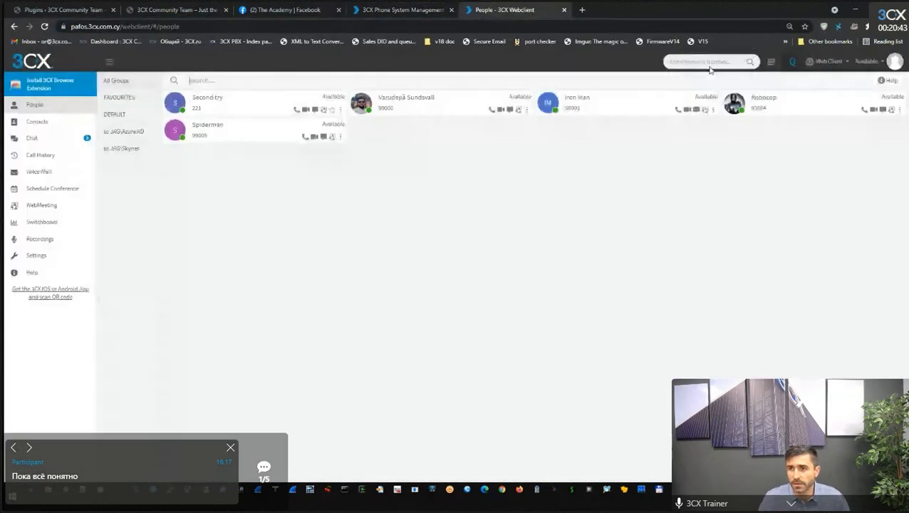
left_click(896, 64)
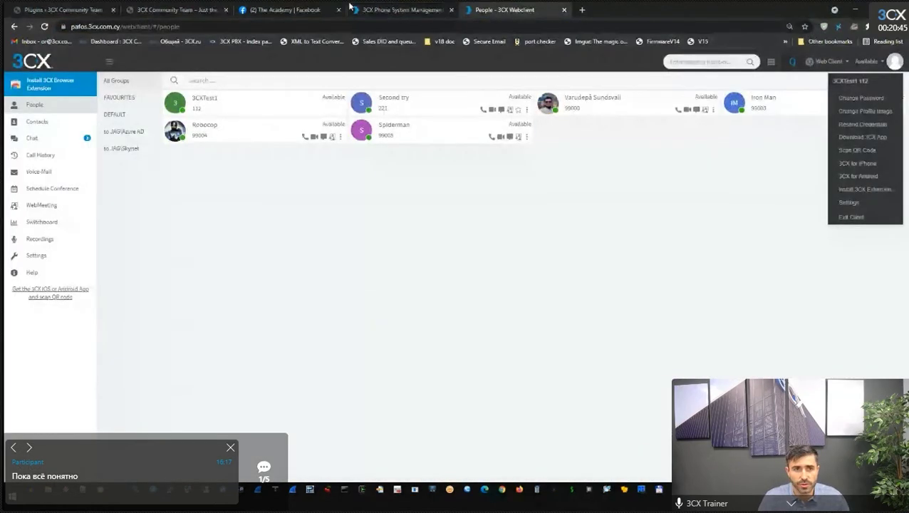
left_click(399, 10)
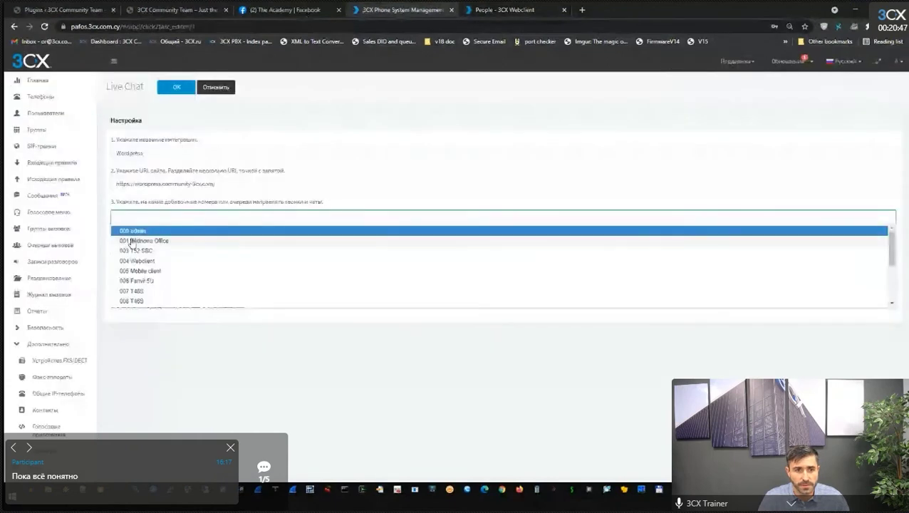
left_click(138, 233)
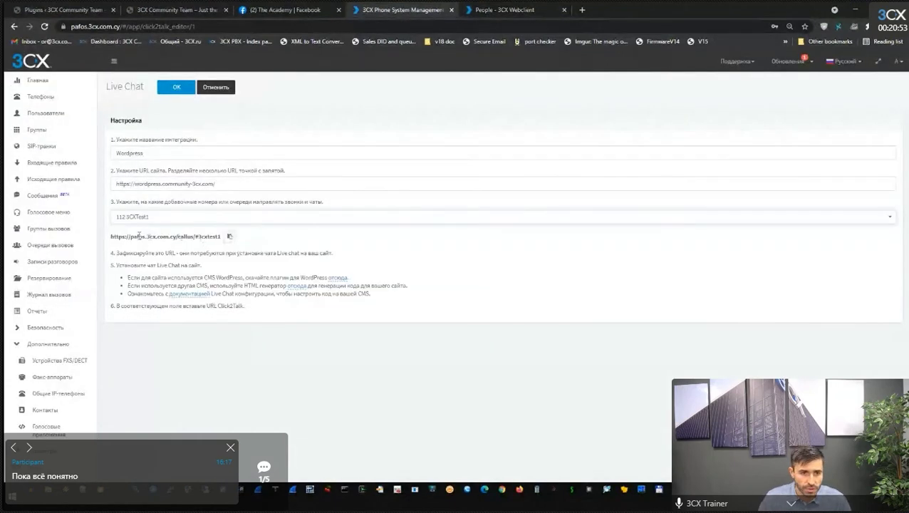
Copy the generated callus URL ending in #3cxtest1 and go to the WordPress plugins page.
left_click_drag(111, 237, 223, 234)
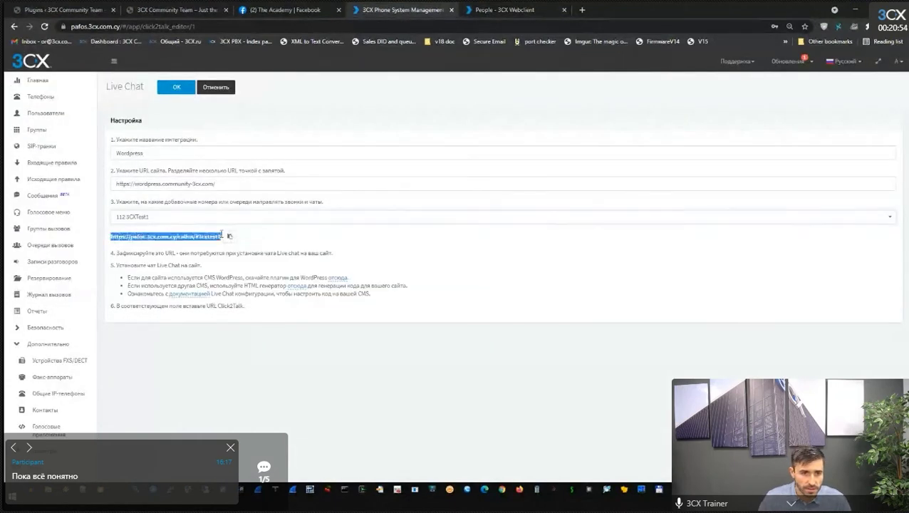
left_click(179, 240)
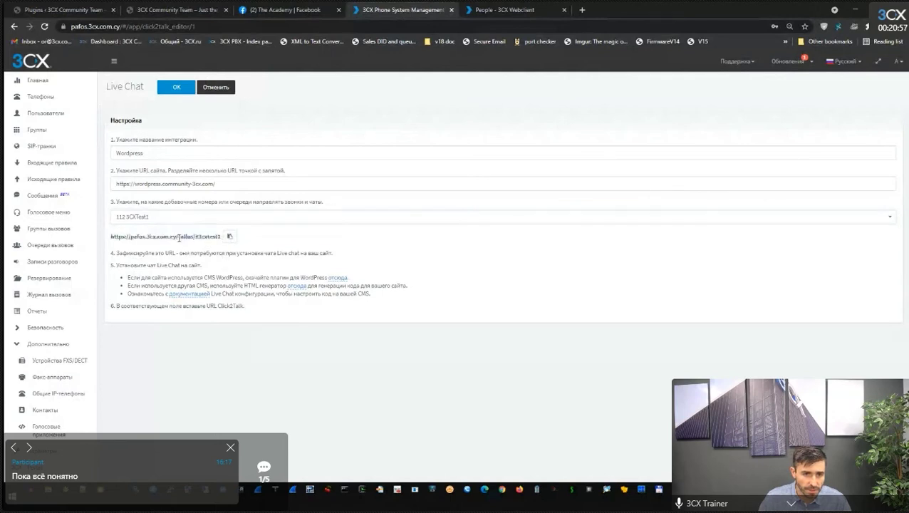
left_click_drag(195, 237, 224, 239)
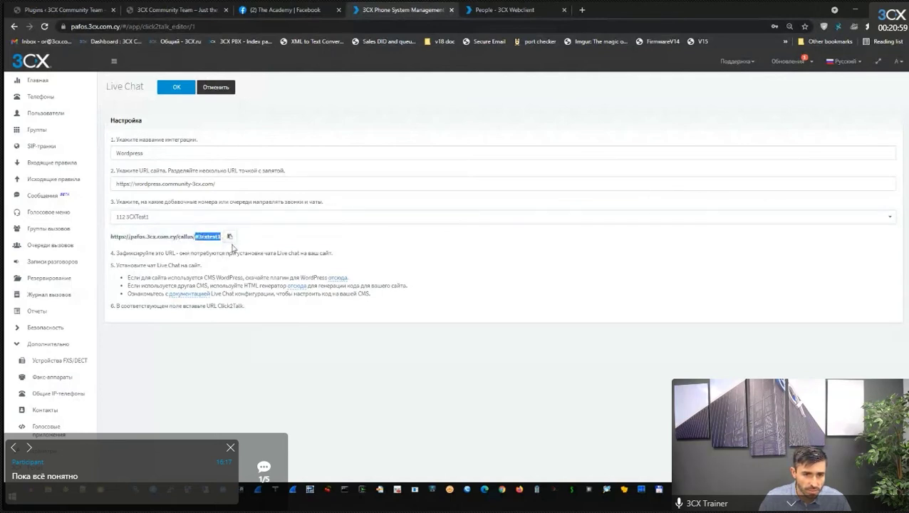
left_click(230, 237)
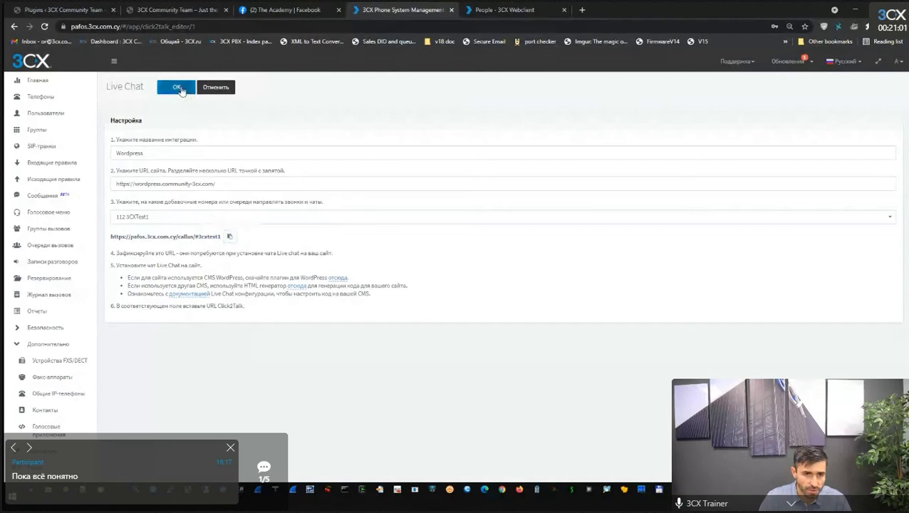
left_click(67, 10)
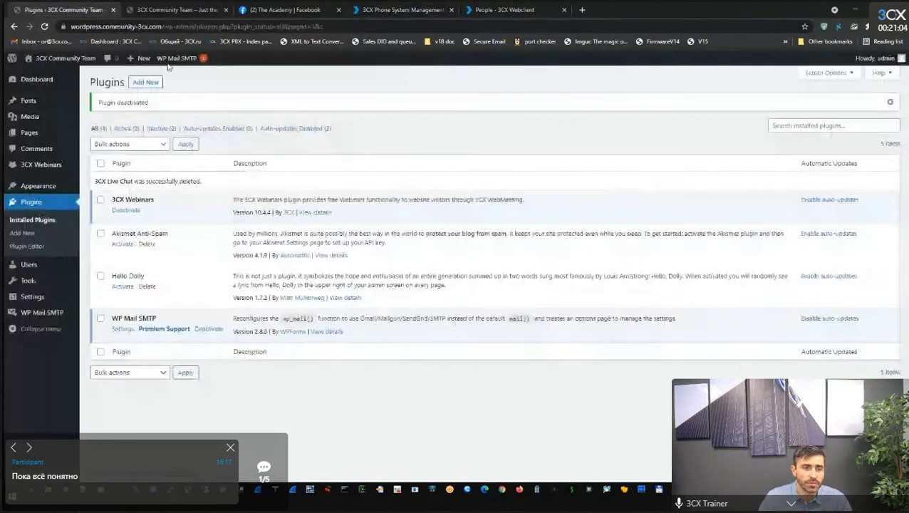
Search new plugins for '3cx', then install and activate 3CX Live Chat.
left_click(32, 202)
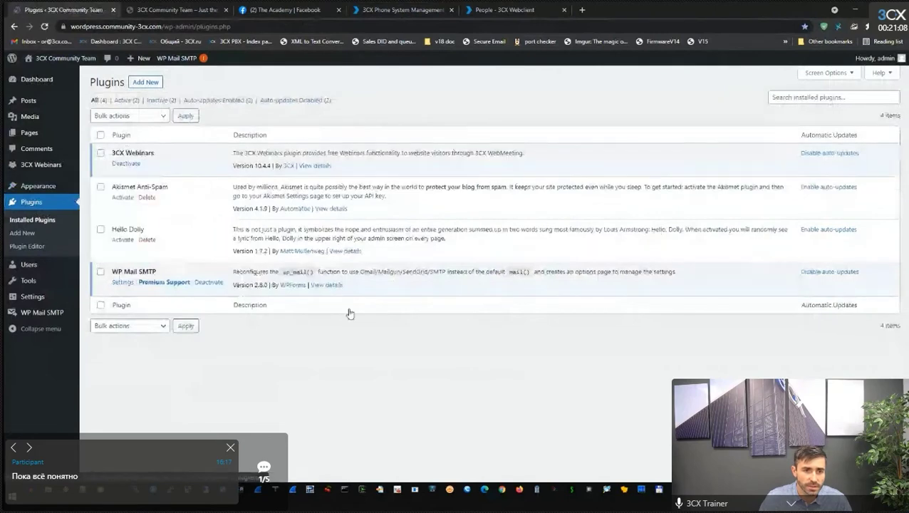
left_click(23, 232)
left_click(778, 108)
type("3cx")
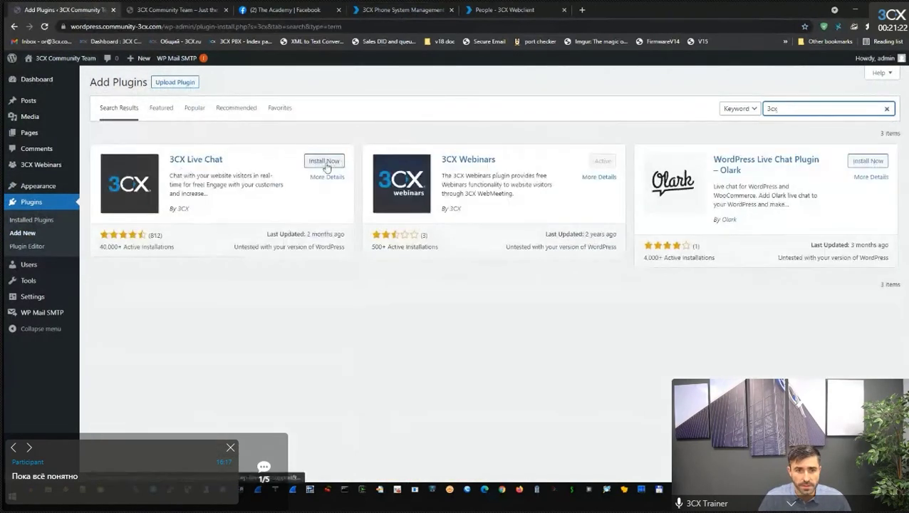
left_click(326, 162)
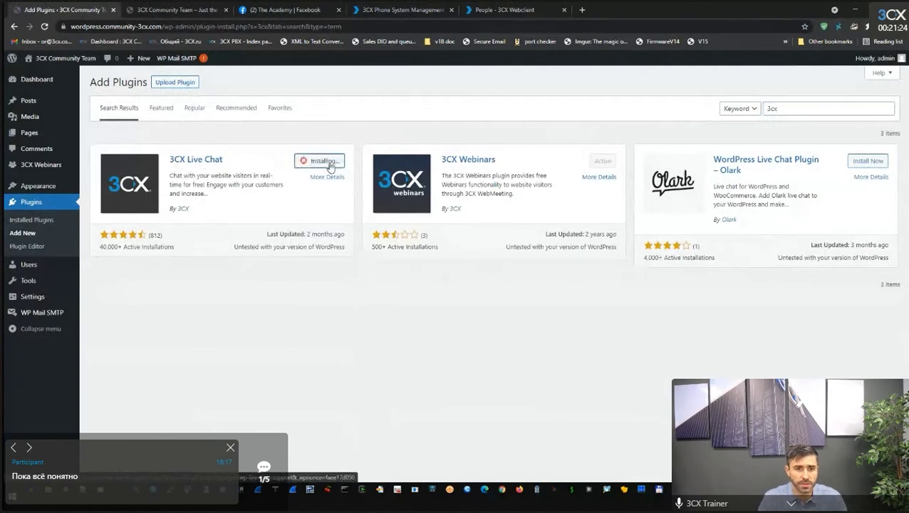
left_click(327, 161)
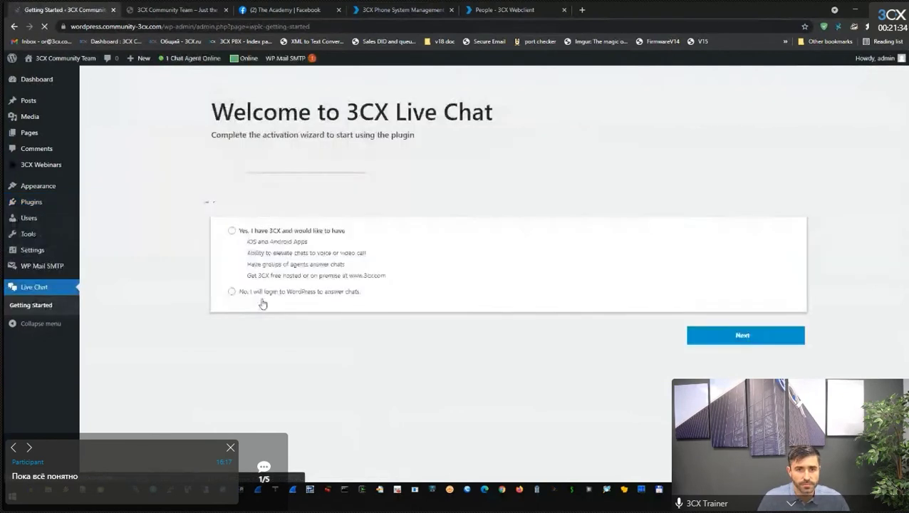
Choose the existing 3CX system as the chat channel in the activation wizard.
left_click(232, 230)
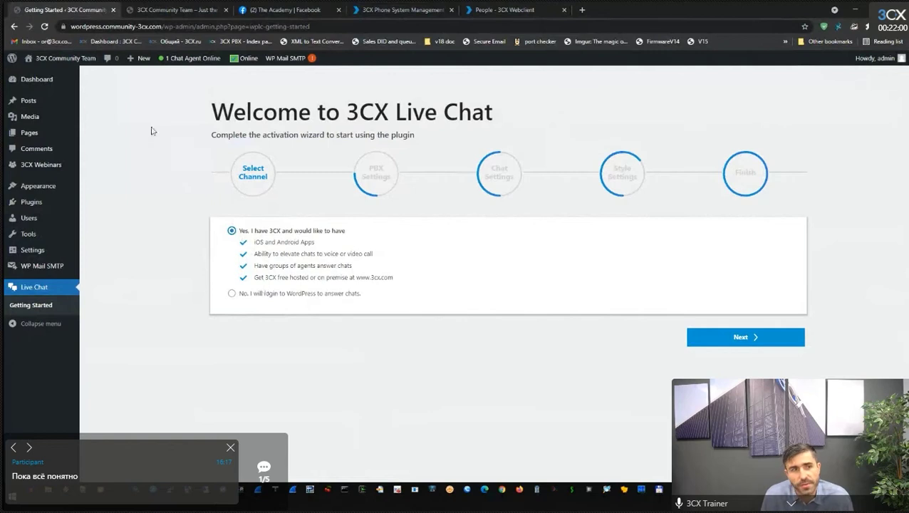
mouse_move(29, 132)
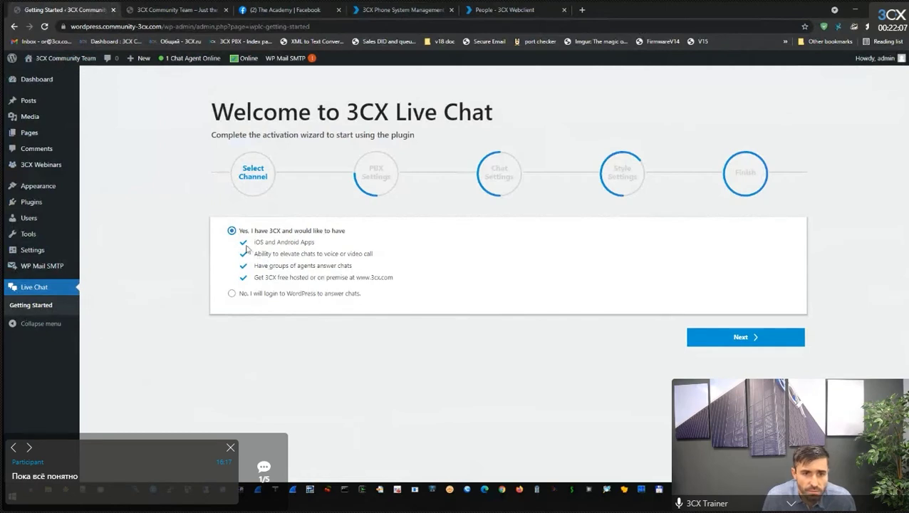
left_click(232, 294)
left_click(231, 231)
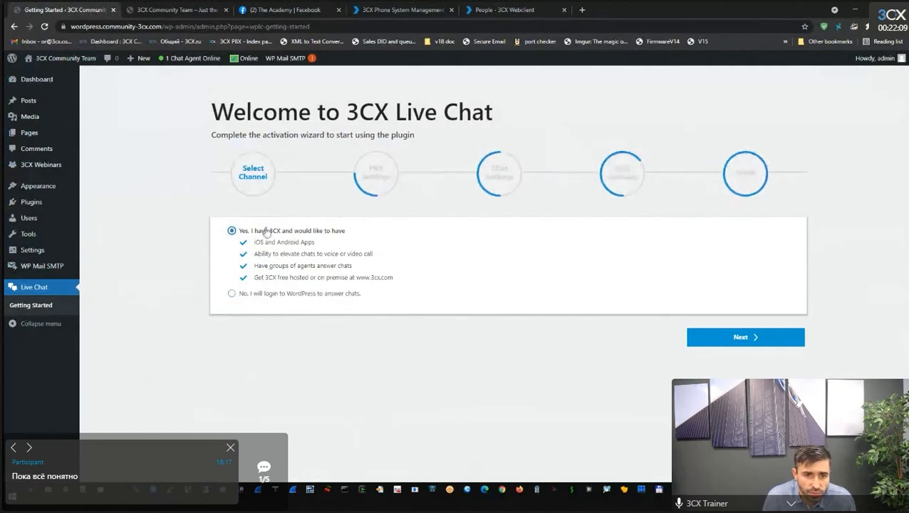
left_click(702, 335)
Paste the Click2Talk URL into PBX Settings and verify it against the 3CX Wordpress entry.
left_click(395, 256)
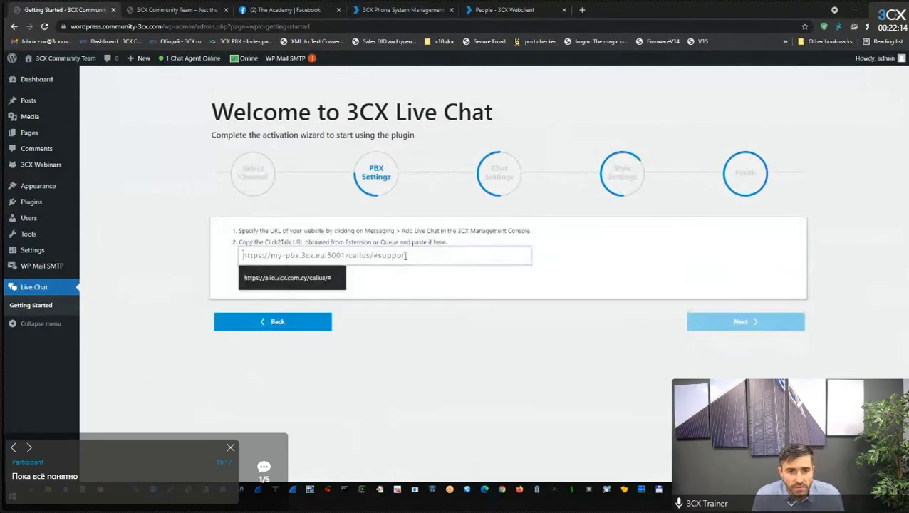
key("ctrl+v")
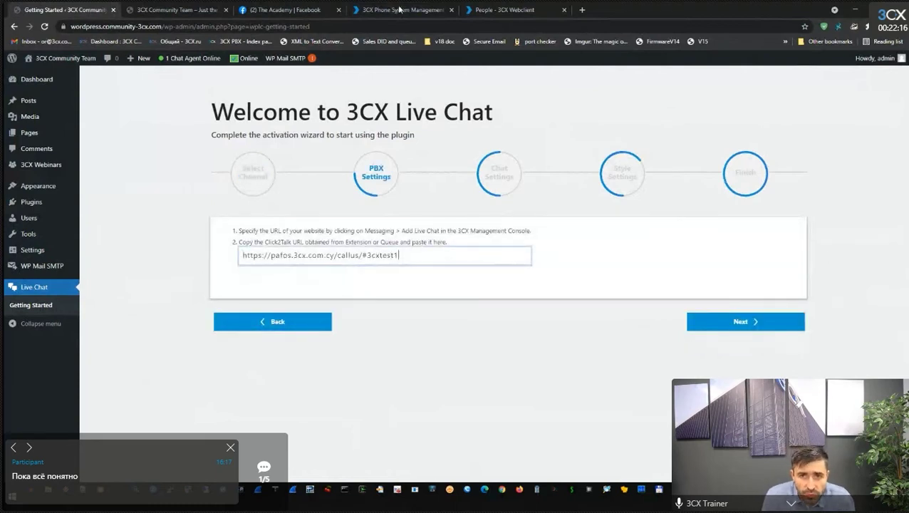
left_click(400, 9)
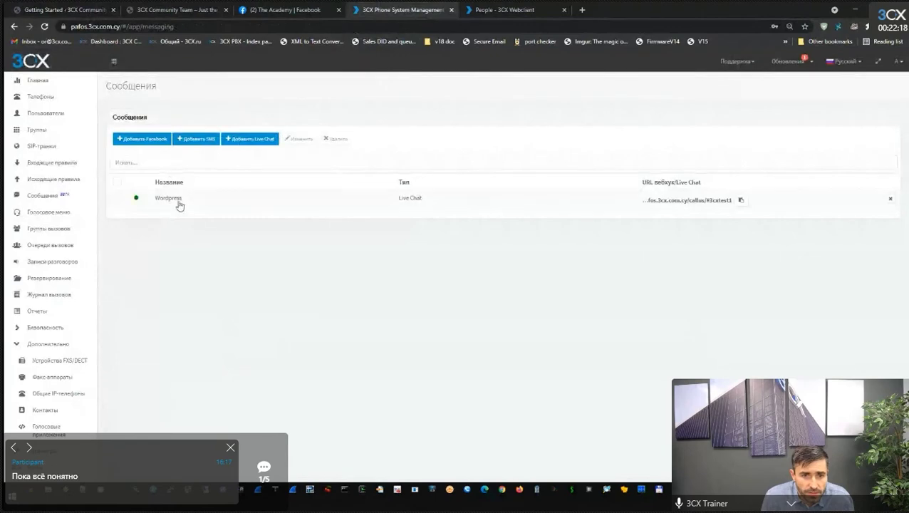
left_click(181, 204)
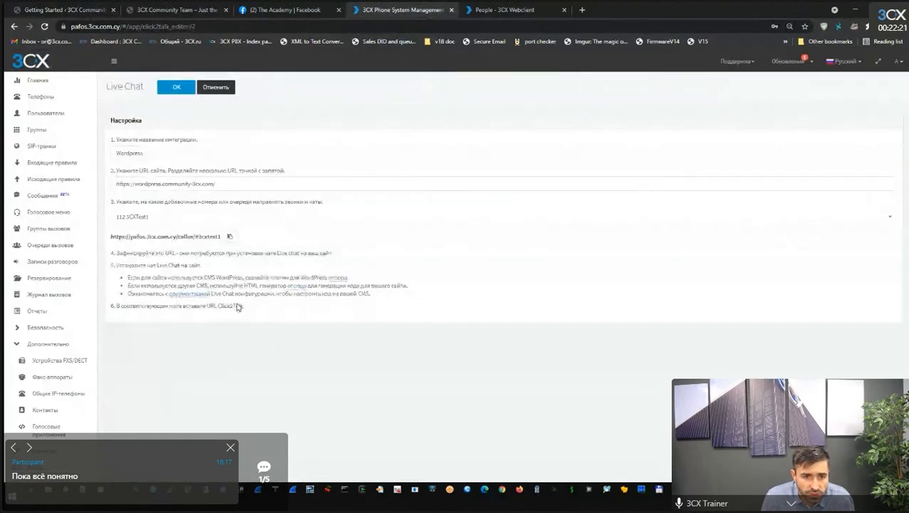
left_click(192, 9)
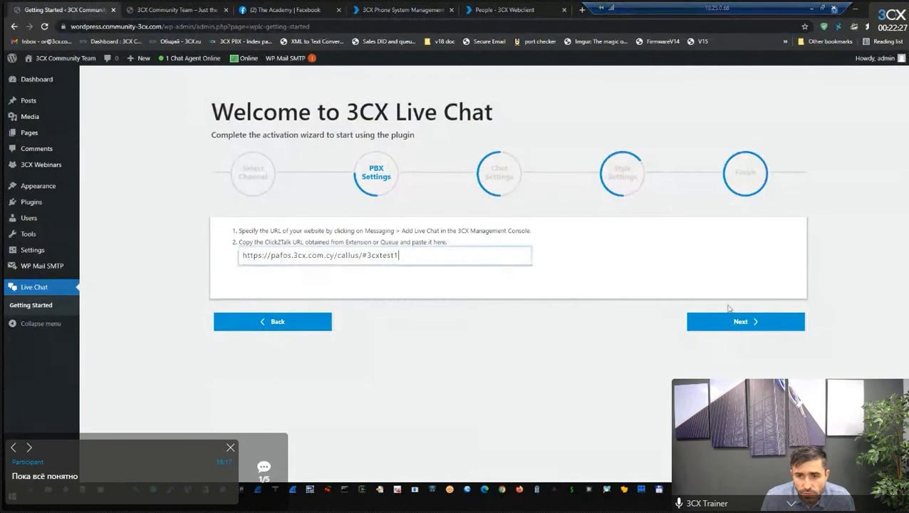
In Chat Settings, choose 'Name only' for visitor details and 'Video, Phone and Chat'.
left_click(748, 322)
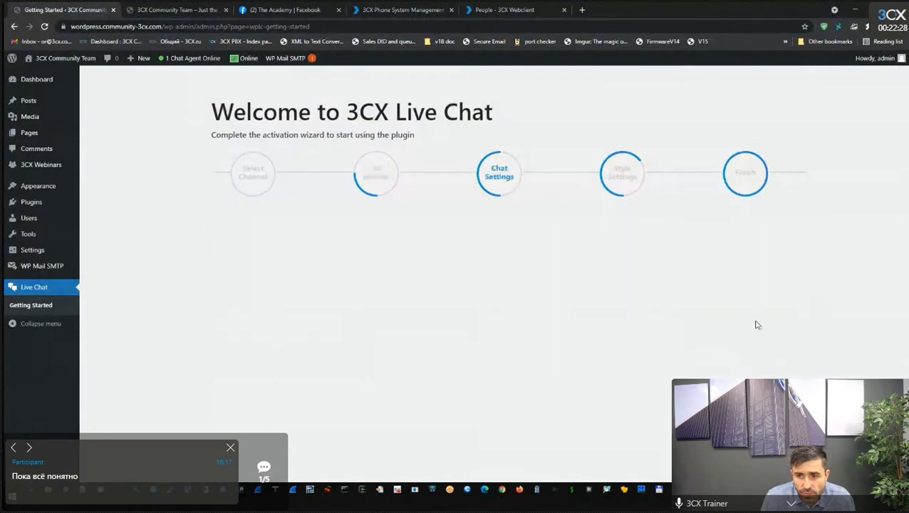
left_click_drag(233, 234, 393, 235)
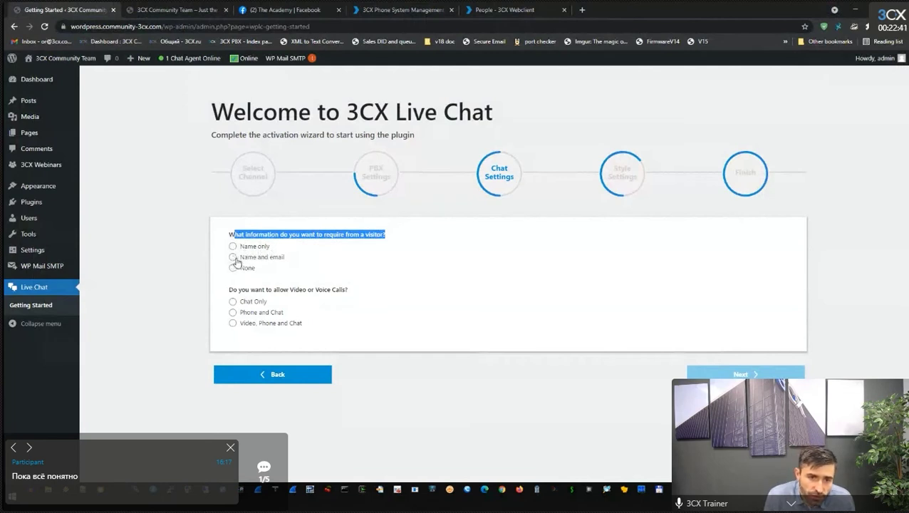
left_click_drag(240, 258, 290, 261)
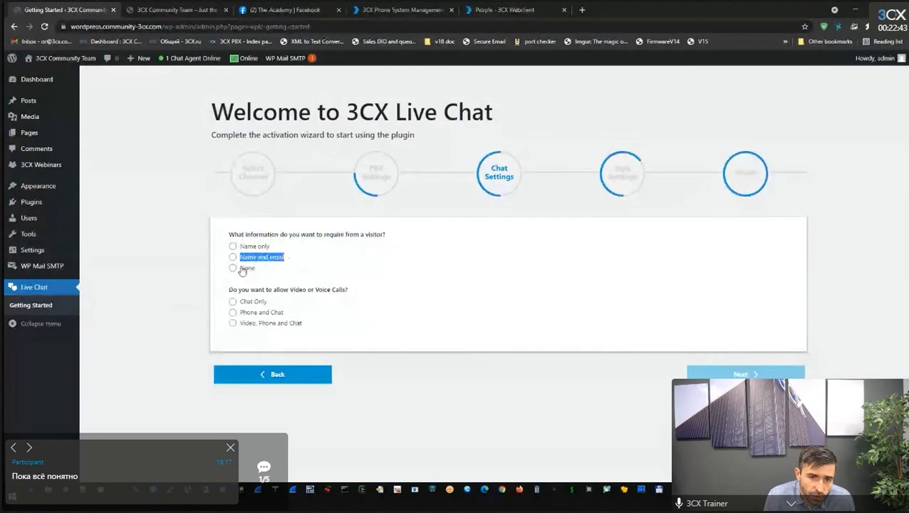
left_click(232, 246)
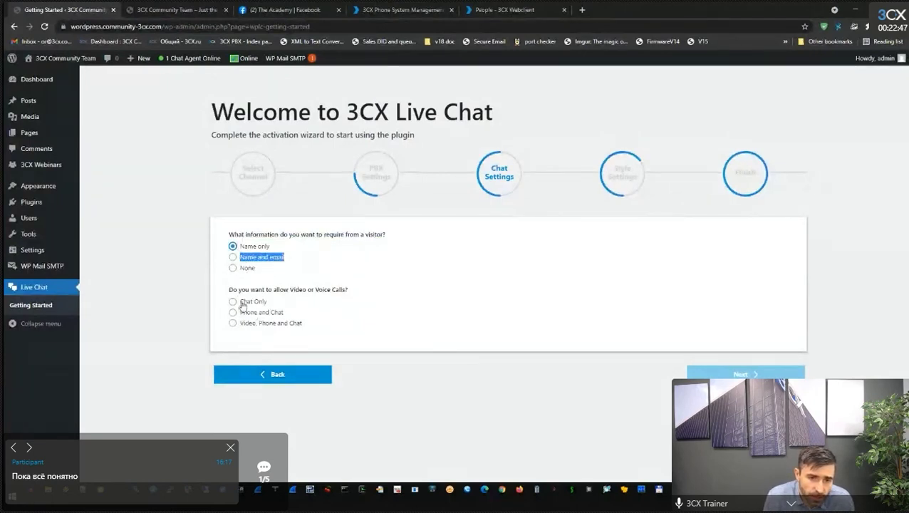
left_click_drag(229, 289, 351, 300)
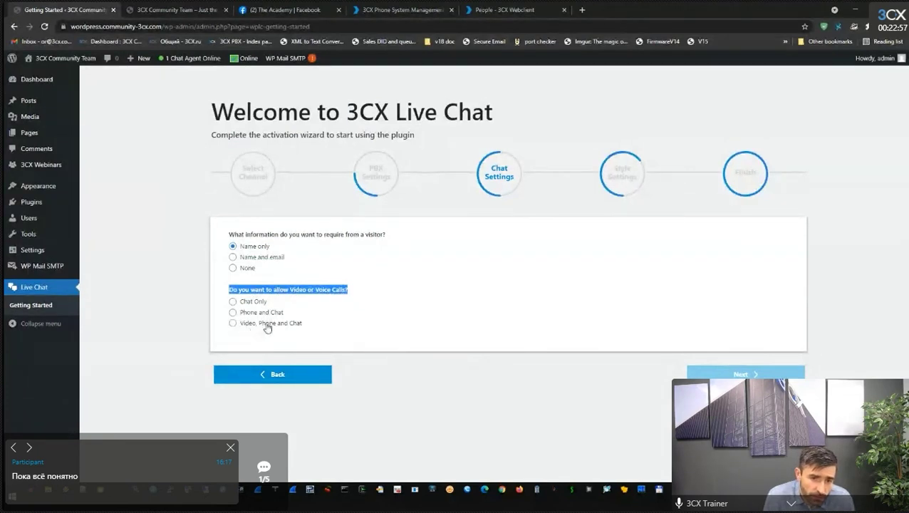
left_click(232, 322)
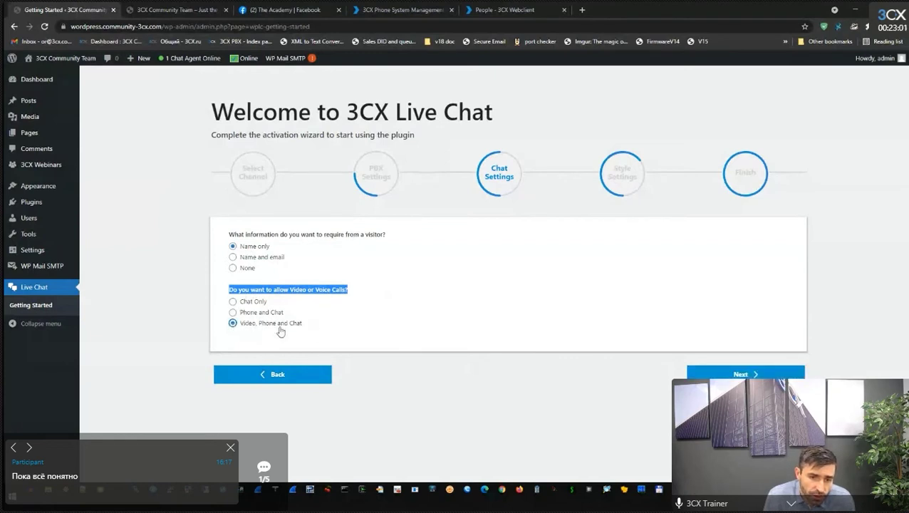
left_click(742, 366)
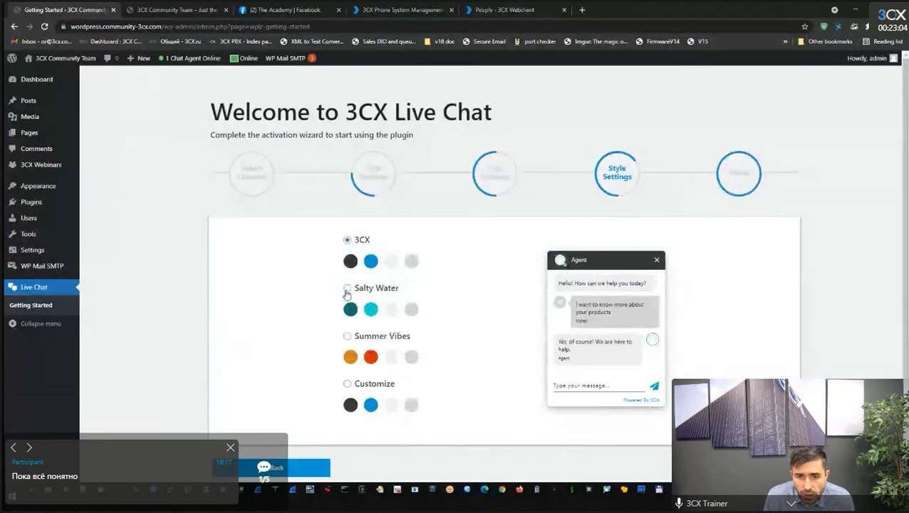
Preview Summer Vibes and a green custom style, then keep the 3CX style and finish.
left_click(347, 336)
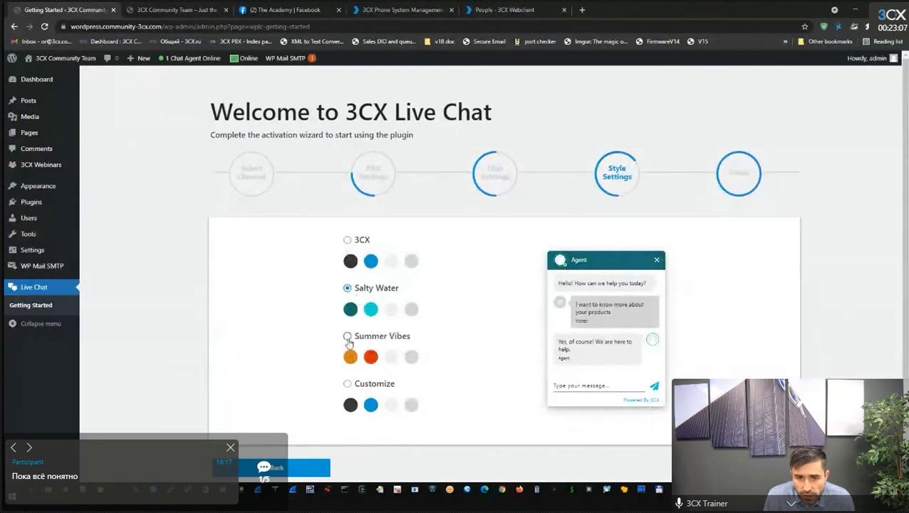
left_click(349, 384)
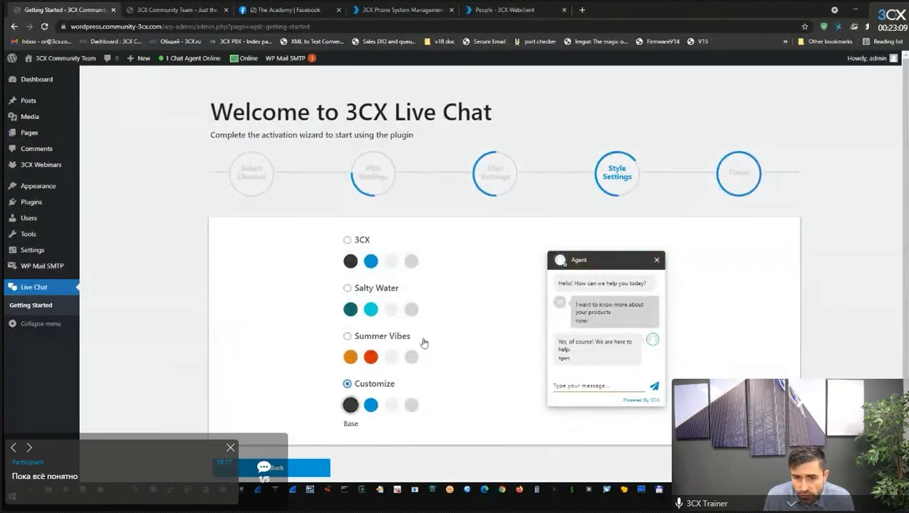
left_click(370, 405)
left_click(385, 406)
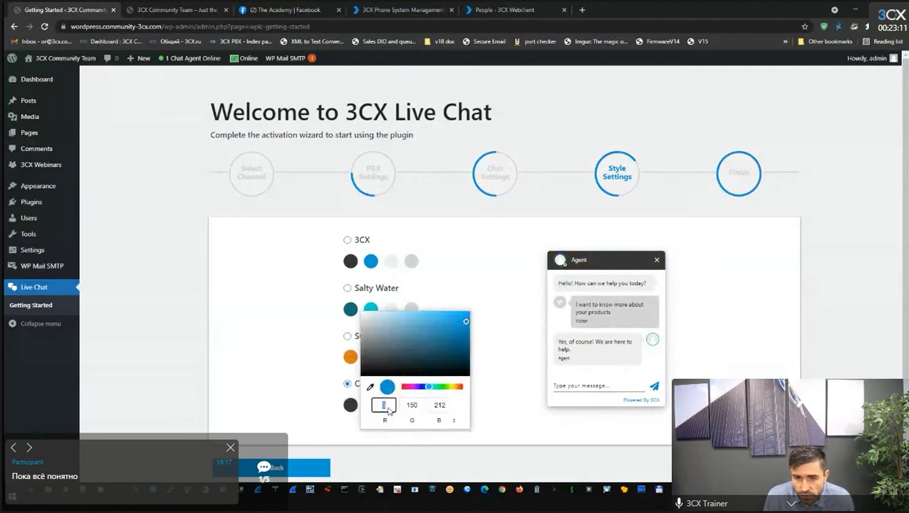
mouse_move(423, 390)
left_mouse_down()
mouse_move(457, 387)
mouse_move(441, 386)
left_mouse_up()
left_click(503, 365)
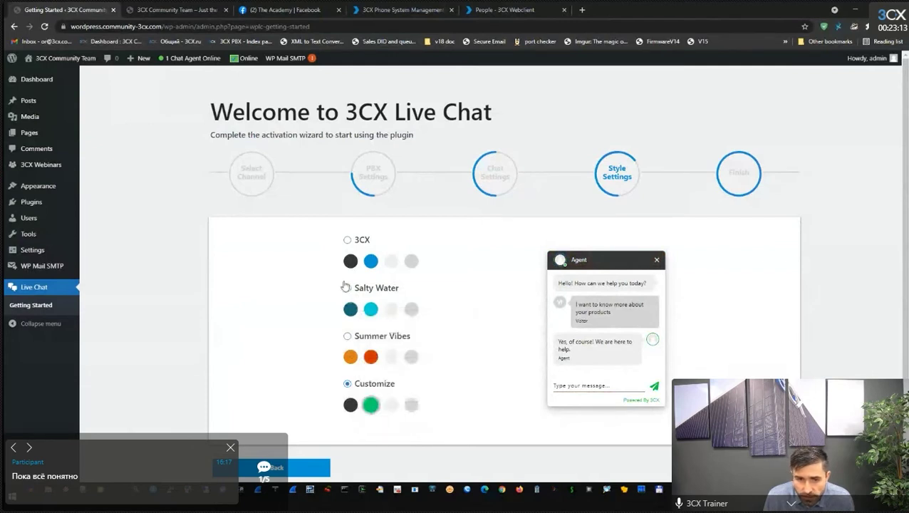
left_click(347, 239)
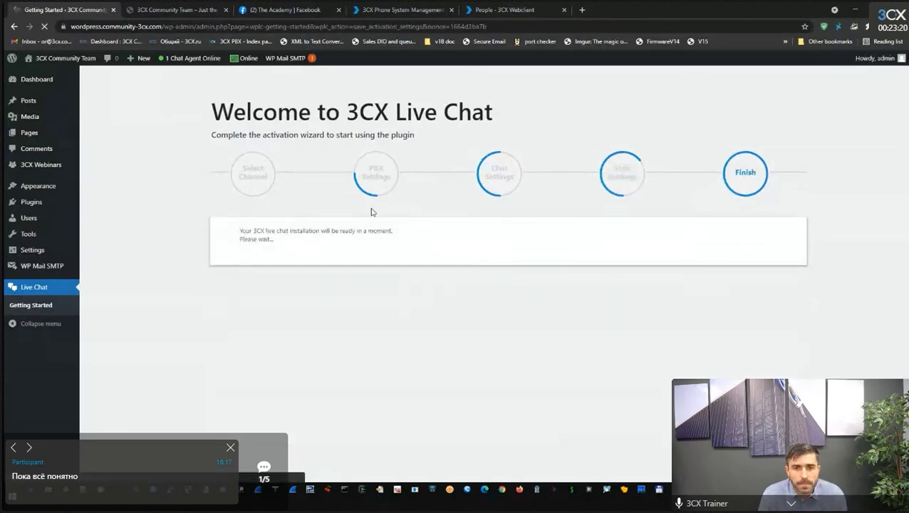
left_click(483, 266)
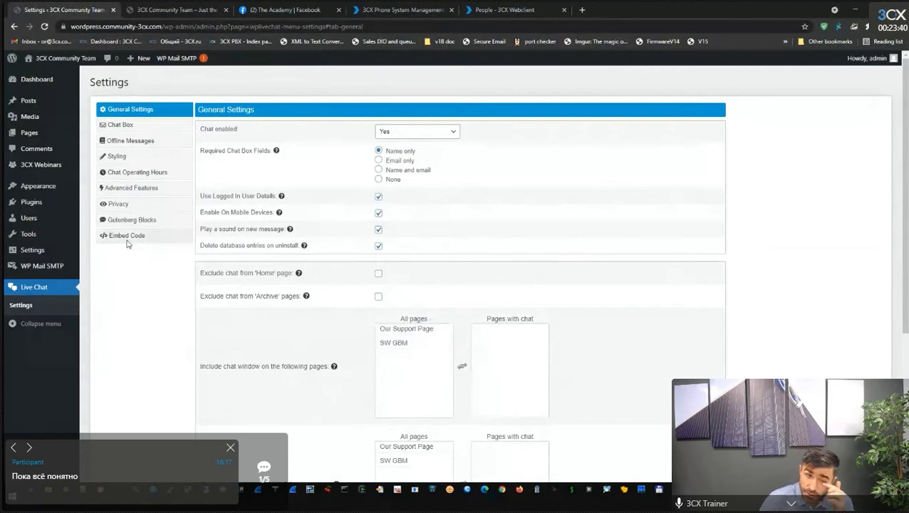
View the site, then browse Privacy and Advanced Features settings before reaching Chat Operating Hours.
left_click(166, 10)
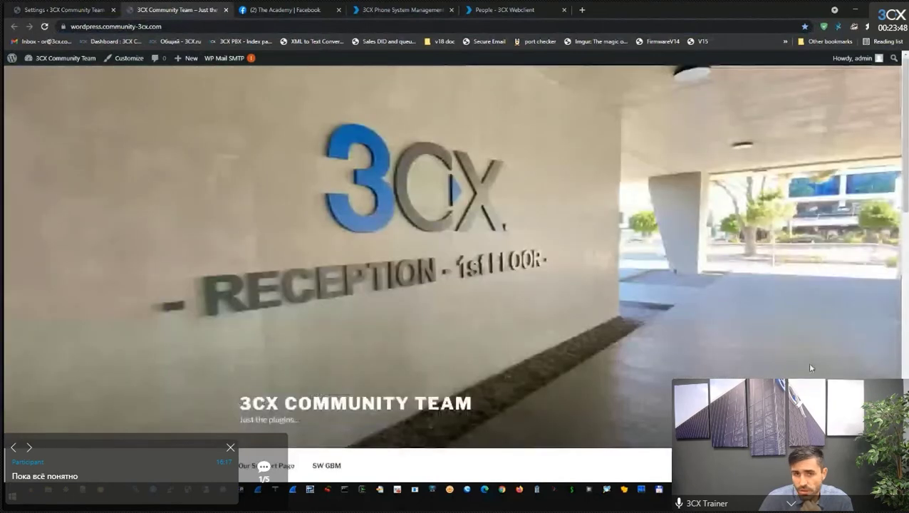
left_click(80, 10)
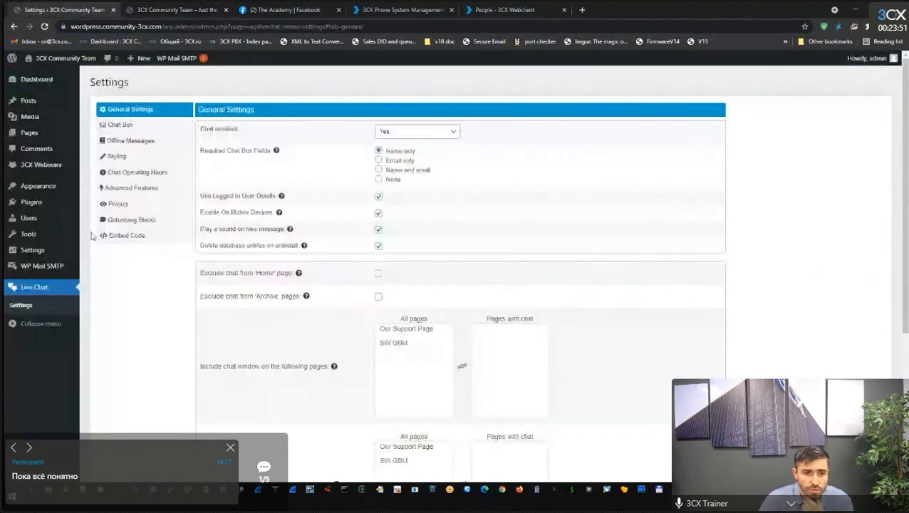
left_click(118, 204)
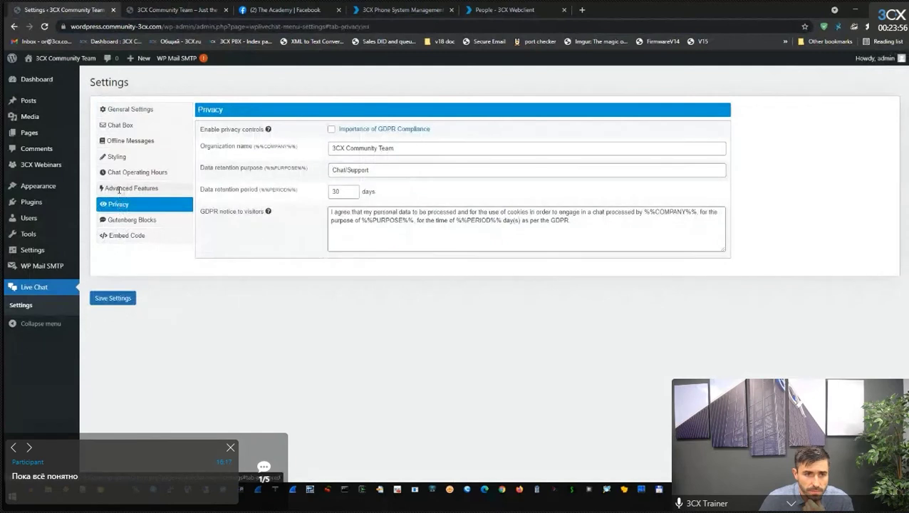
left_click(119, 189)
left_click(121, 173)
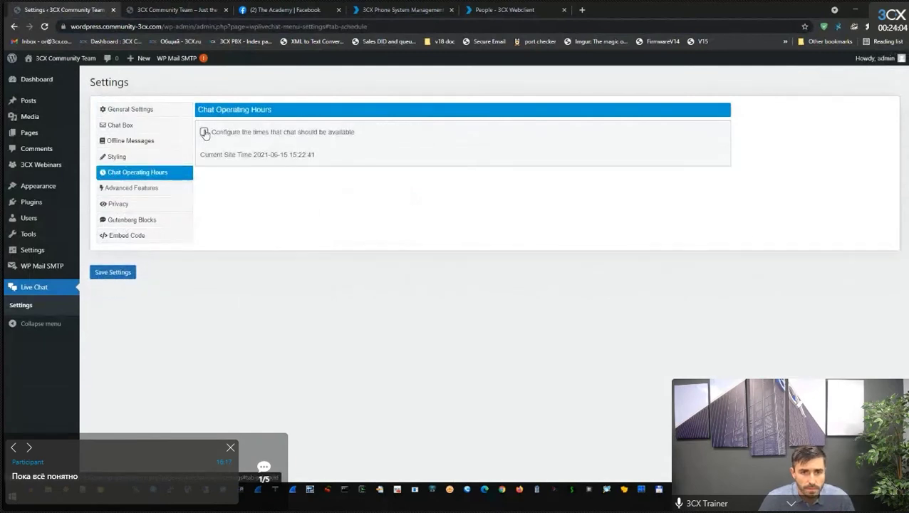
left_click(204, 133)
left_click(204, 133)
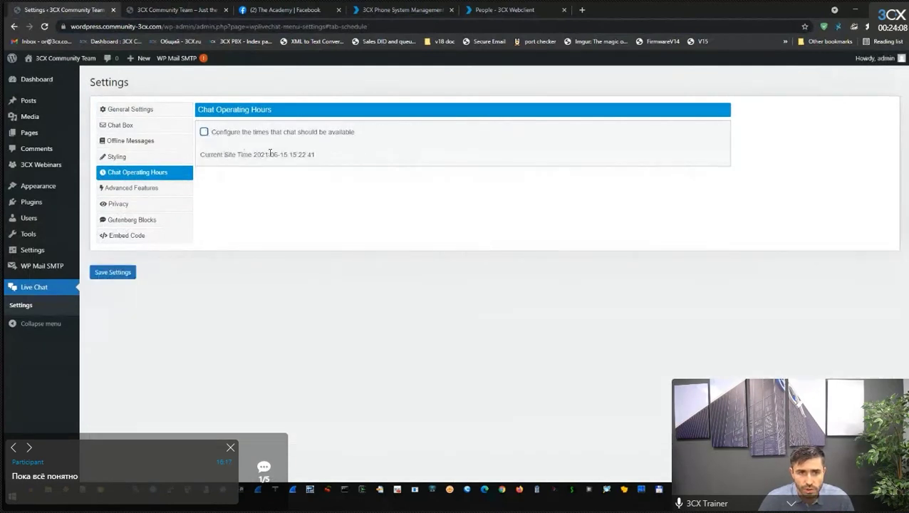
left_click_drag(315, 155, 292, 155)
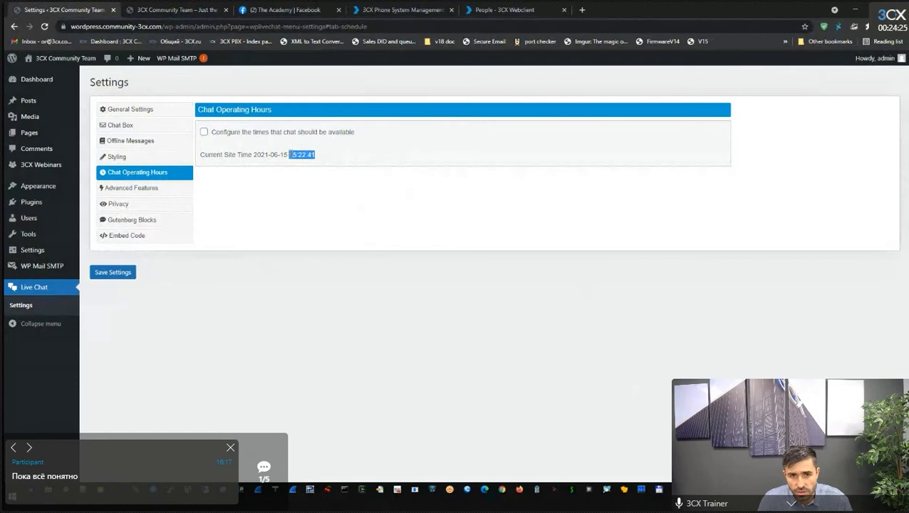
Enable operating hours and add a Tuesday 09:00–18:00 availability window.
left_click(204, 133)
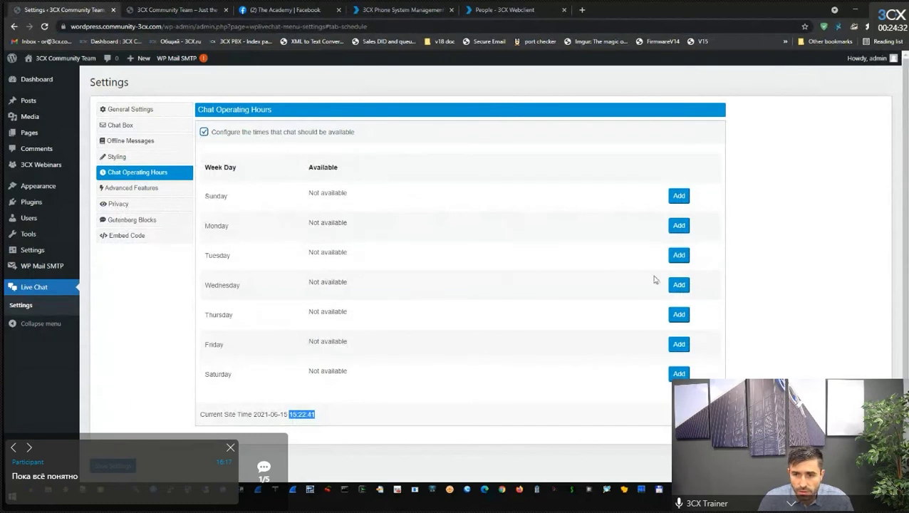
left_click(679, 255)
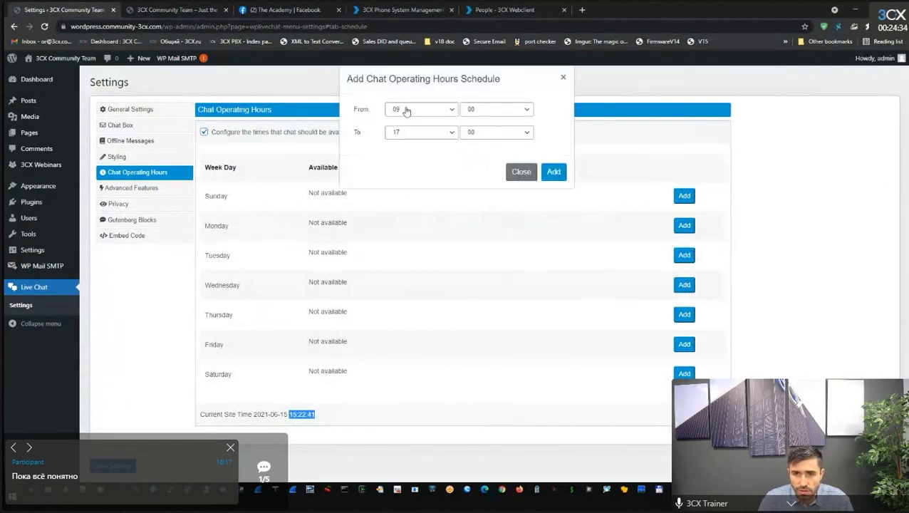
left_click(452, 136)
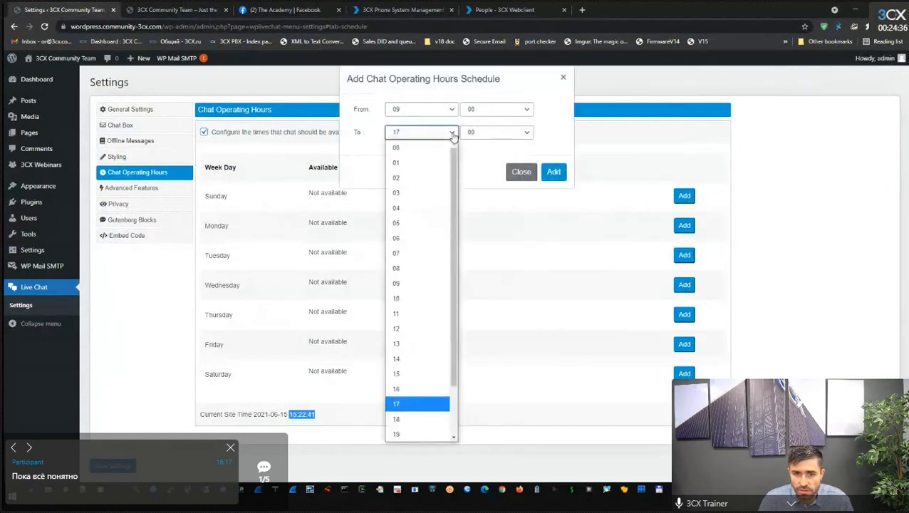
left_click(431, 391)
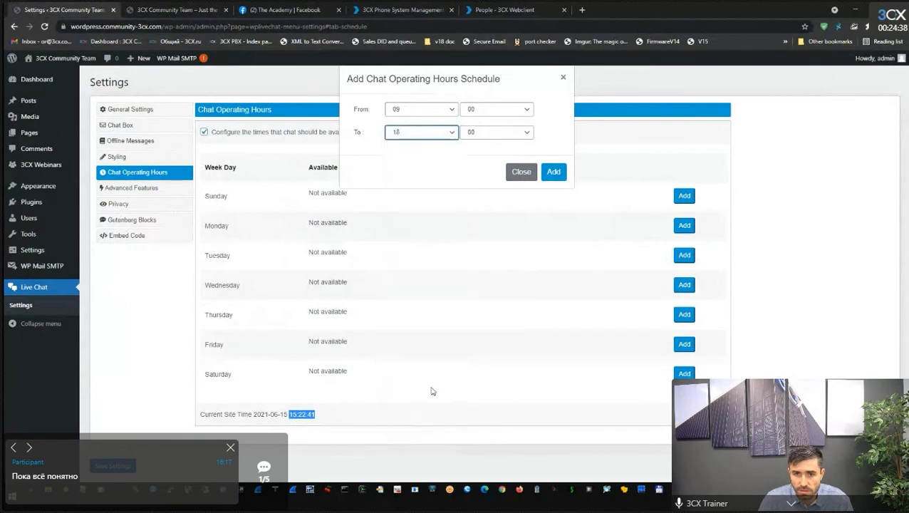
left_click(555, 172)
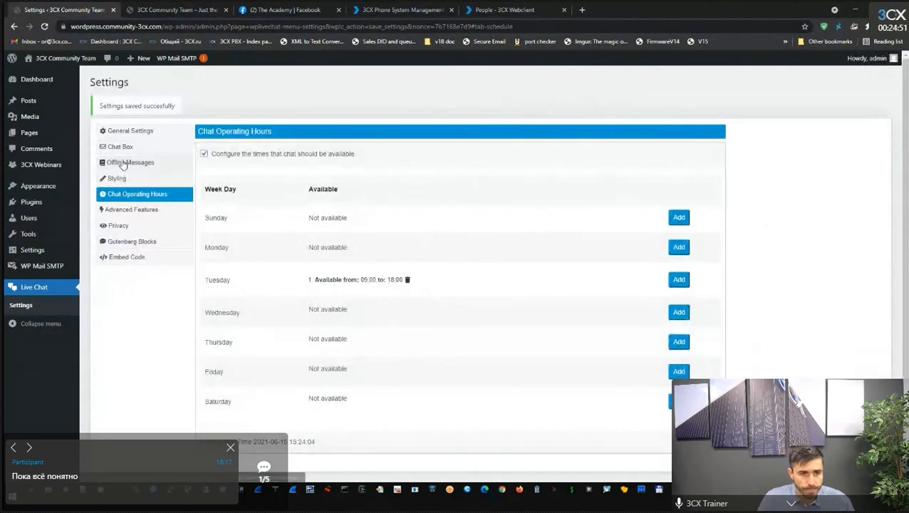
Set Chat Box greeting visibility to desktop and mobile, keep 'Hey, we're here to help!', and save.
left_click(123, 163)
left_click(388, 403)
left_click(384, 408)
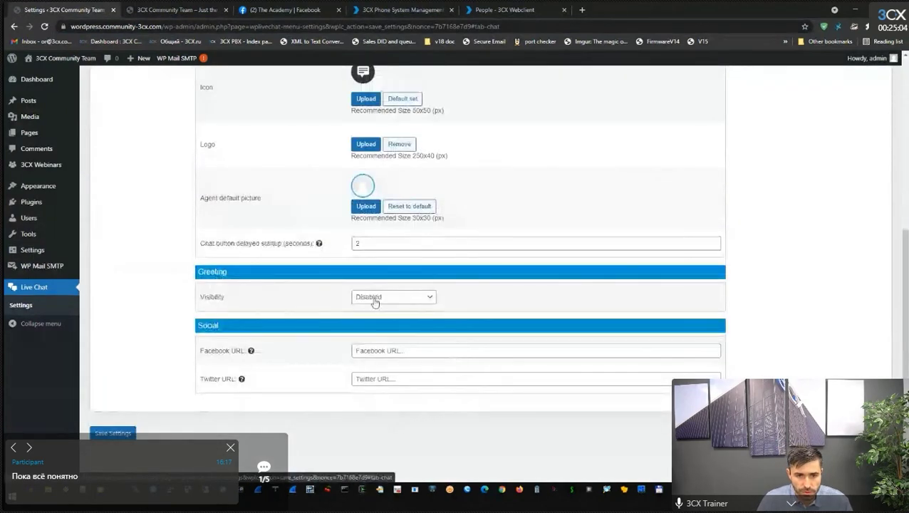
left_click(378, 299)
left_click(389, 357)
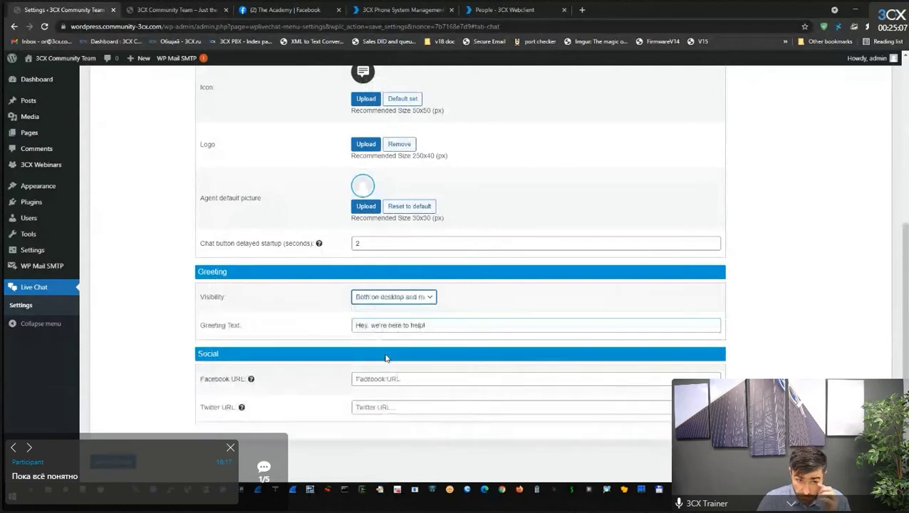
left_click(203, 273)
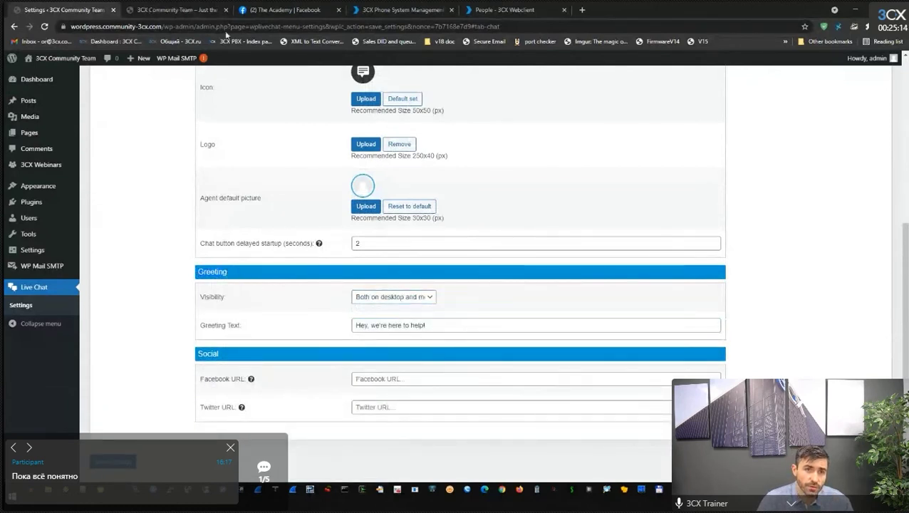
left_click(356, 325)
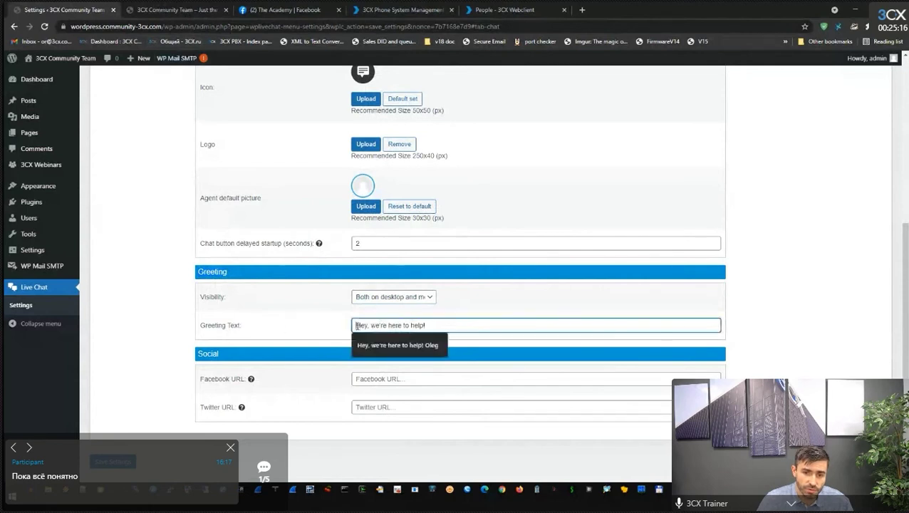
left_click_drag(356, 325, 426, 325)
left_click(426, 325)
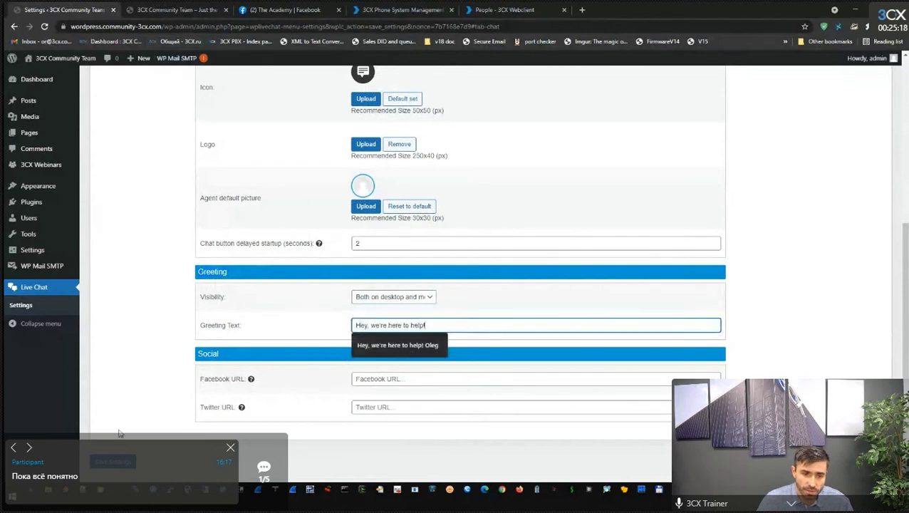
key("Return")
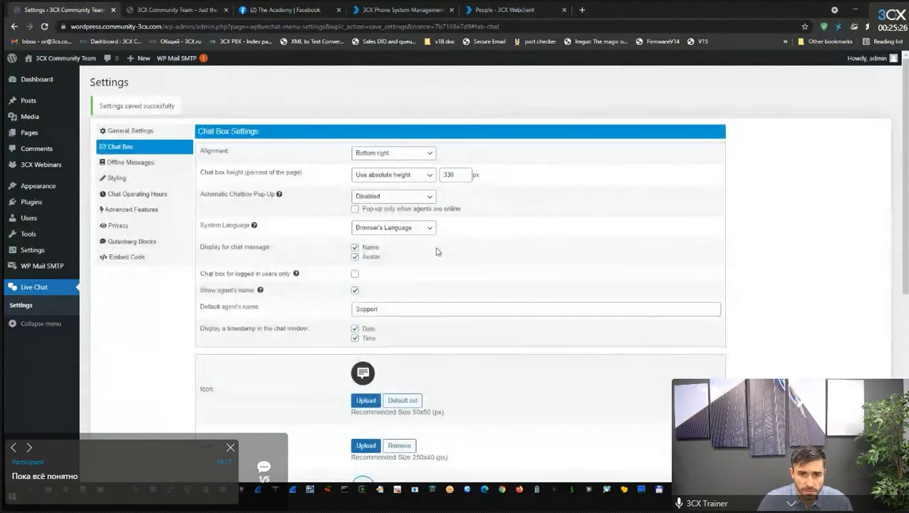
Open Live Chat on the site's homepage as a visitor and send a test message.
left_click(178, 10)
scroll(501, 326, "down", 10)
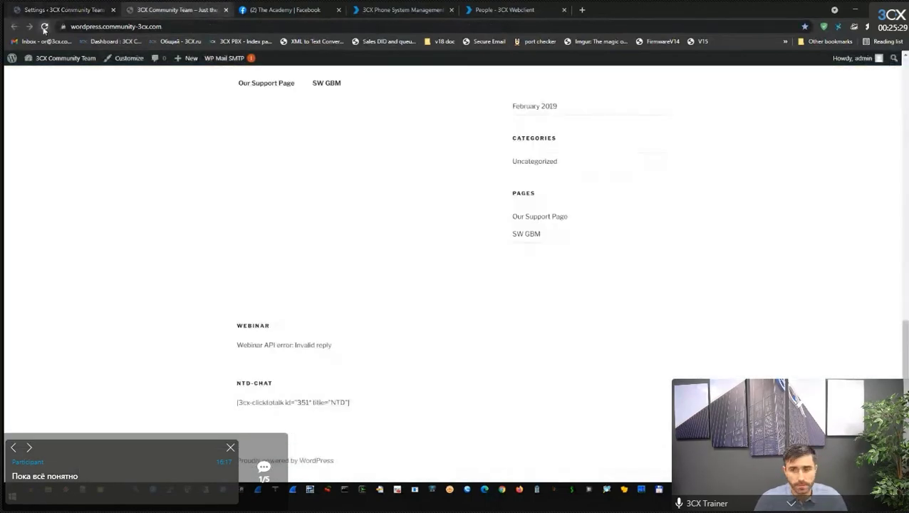
scroll(540, 307, "up", 8)
scroll(540, 309, "up", 2)
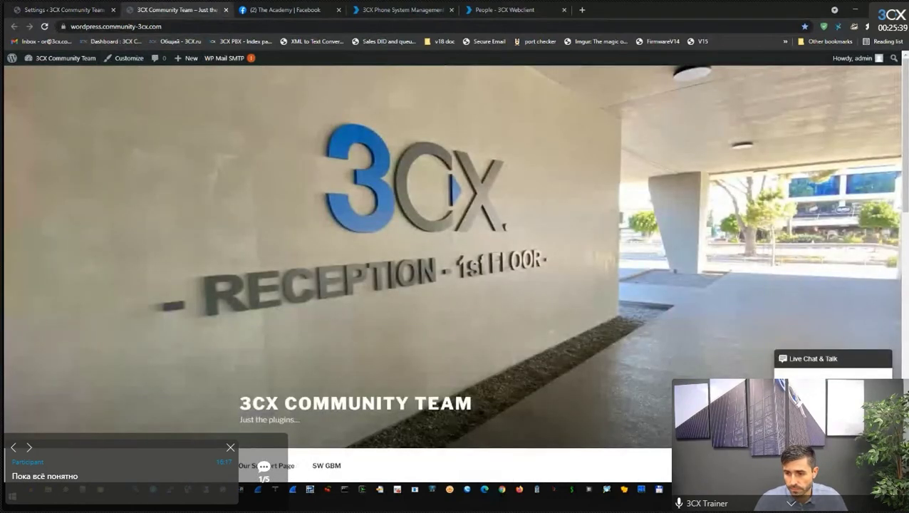
left_click(812, 358)
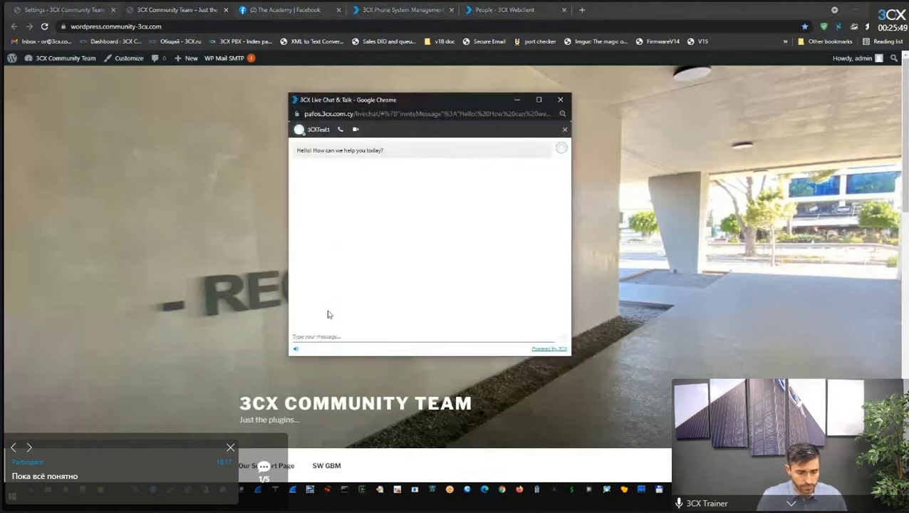
type("hest")
key("Return")
Check the agent's Webclient and bring up its chat list.
left_click(505, 9)
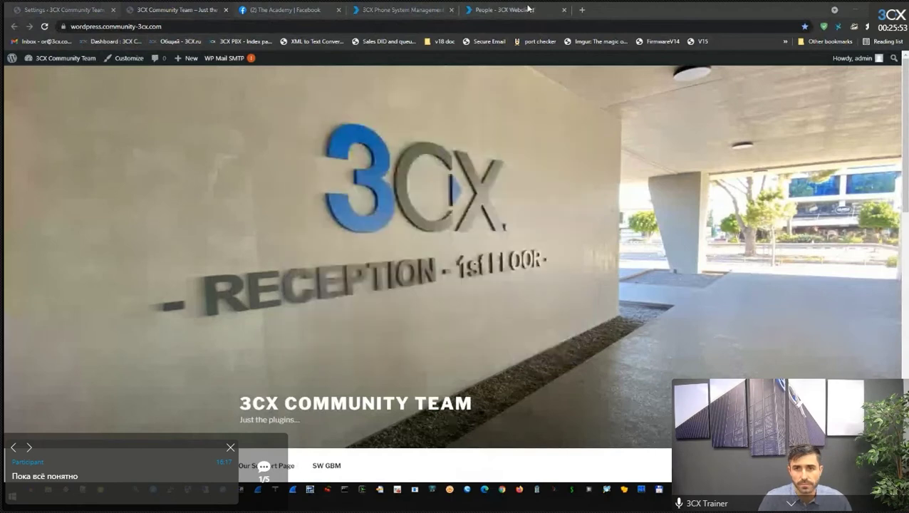
left_click(161, 10)
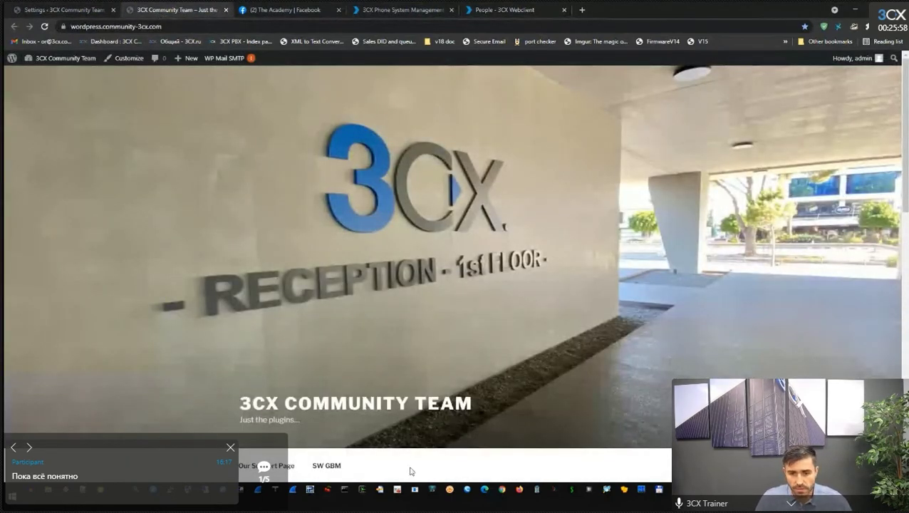
left_click(263, 467)
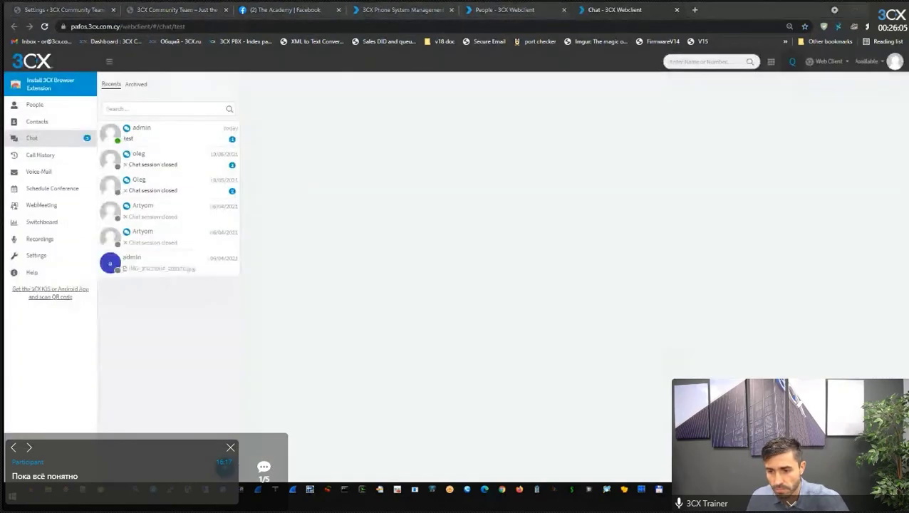
Open the visitor's admin conversation in the 3CX Webclient and start a reply, repositioning the visitor chat window.
left_click(651, 449)
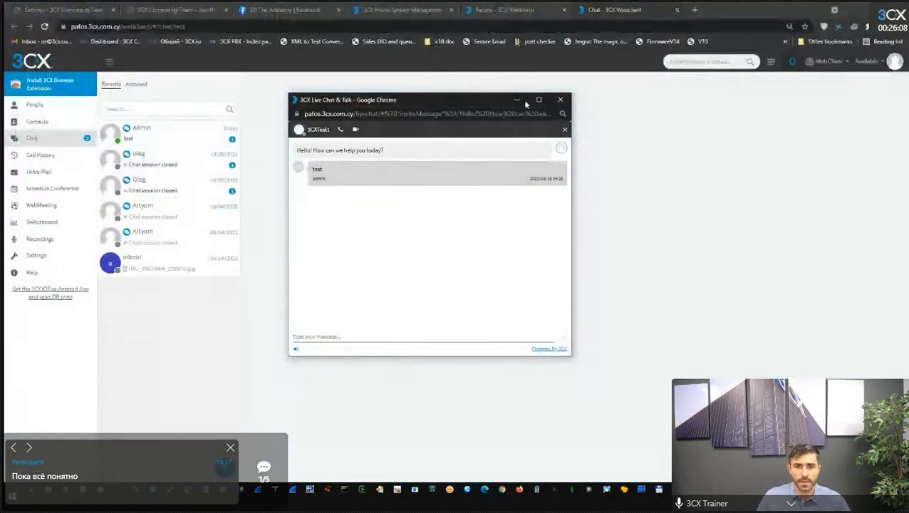
left_click_drag(523, 100, 593, 133)
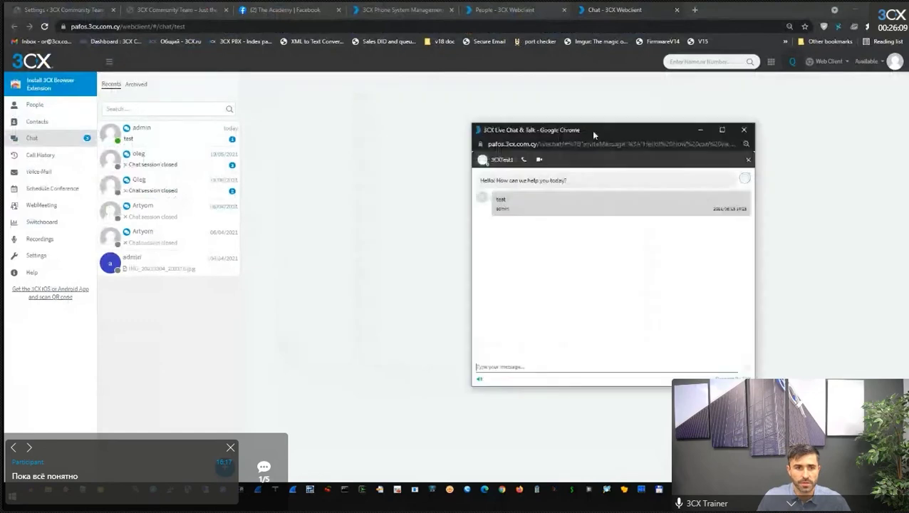
left_click(395, 8)
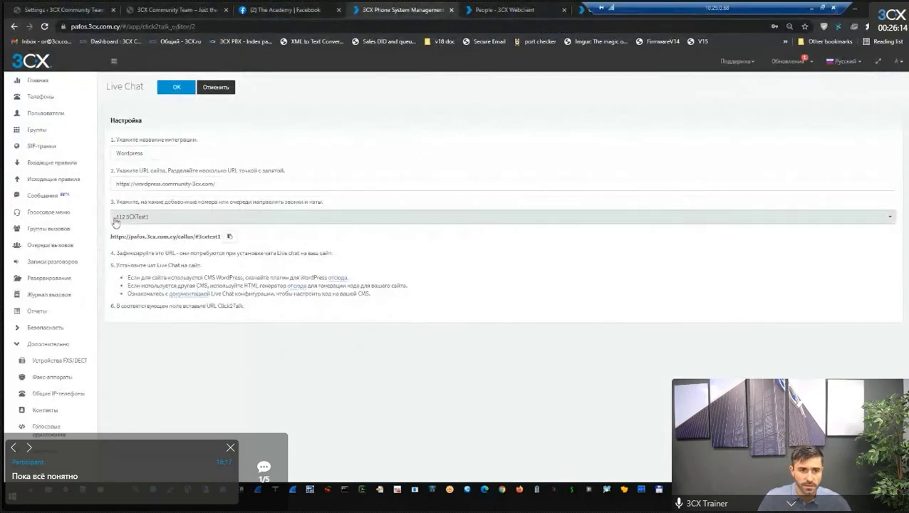
mouse_move(602, 7)
left_click(504, 11)
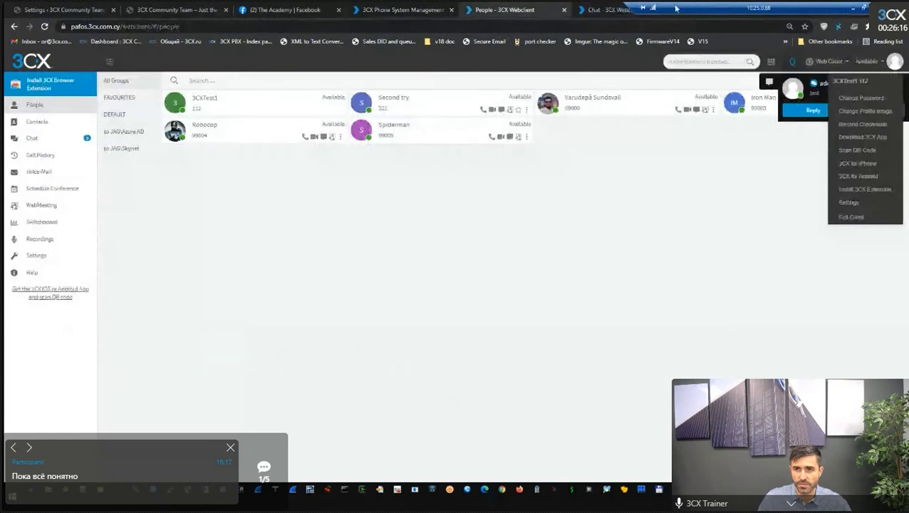
left_click(589, 9)
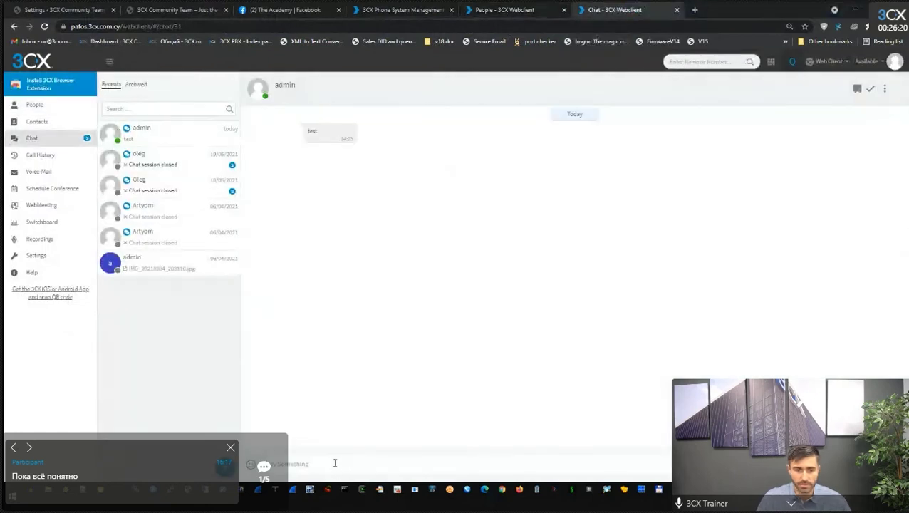
left_click(334, 463)
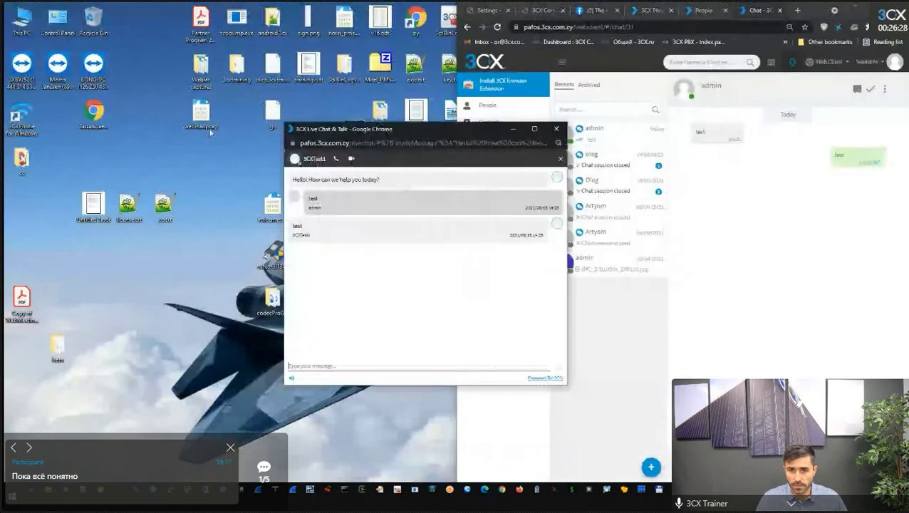
left_click_drag(293, 131, 126, 136)
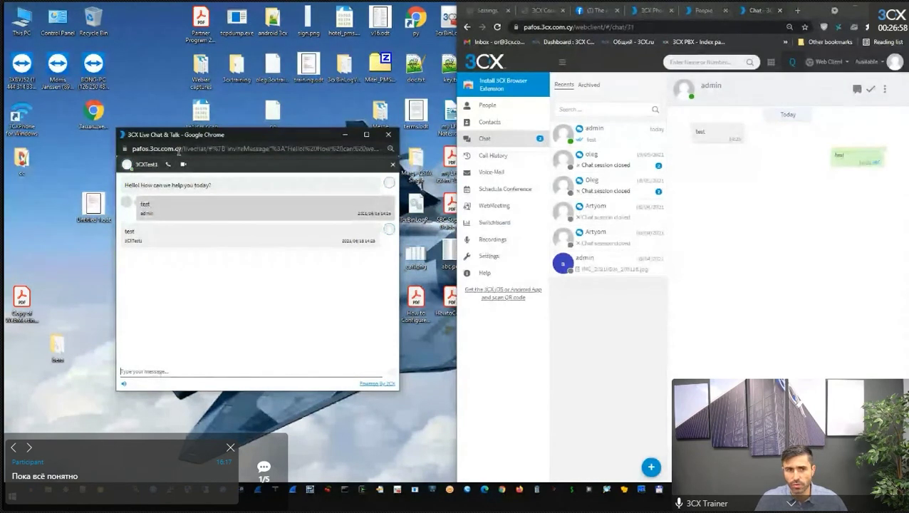
Attempt a call from the visitor chat, dismiss the missing-microphone warning, and window the remote desktop.
left_click(169, 165)
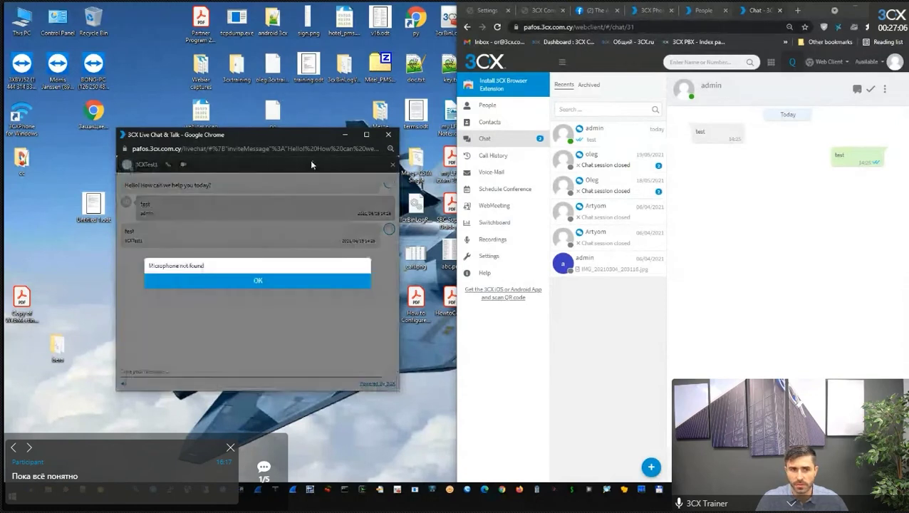
left_click(278, 284)
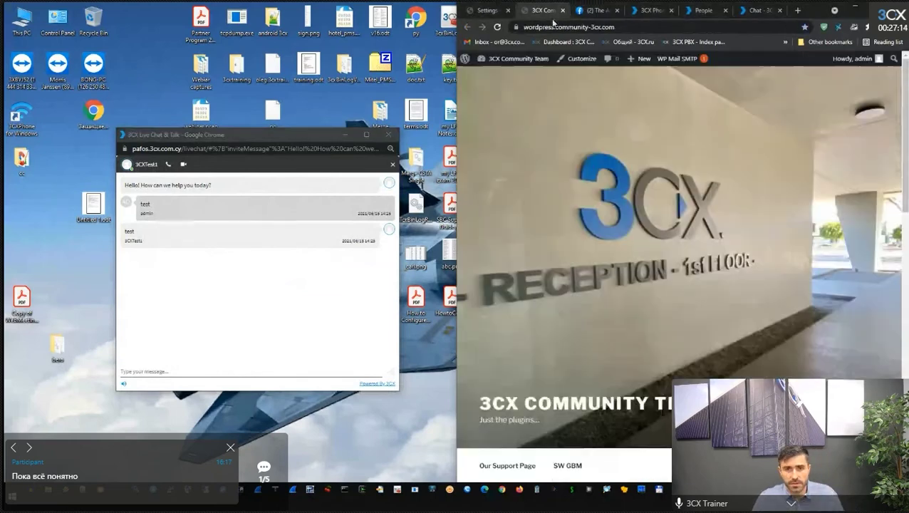
left_click(541, 10)
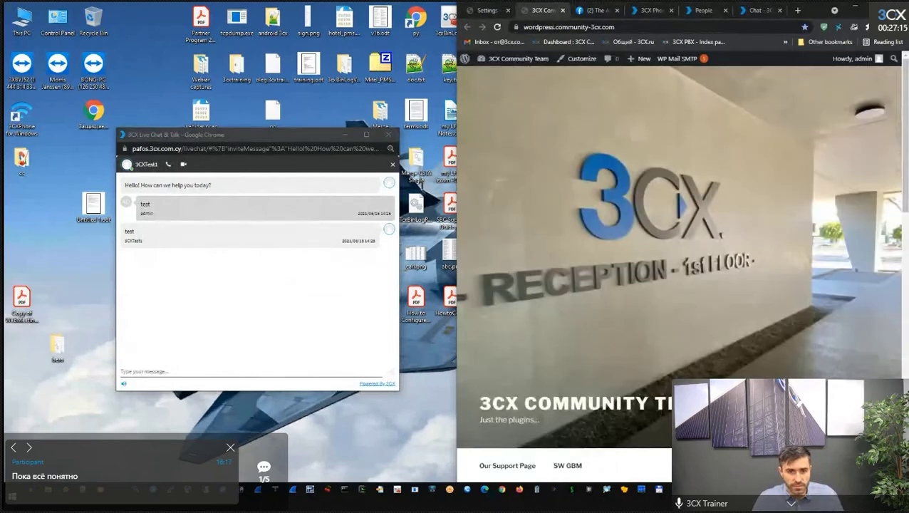
left_click(302, 4)
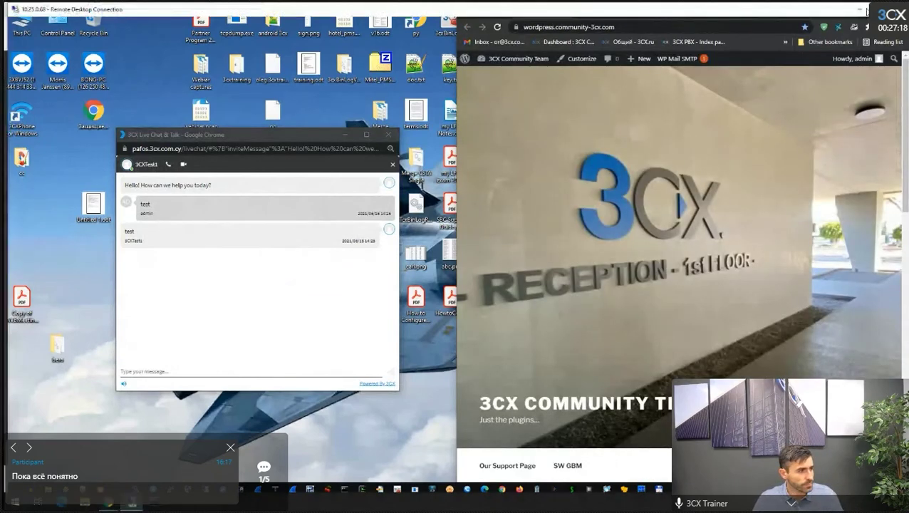
left_click_drag(302, 4, 356, 146)
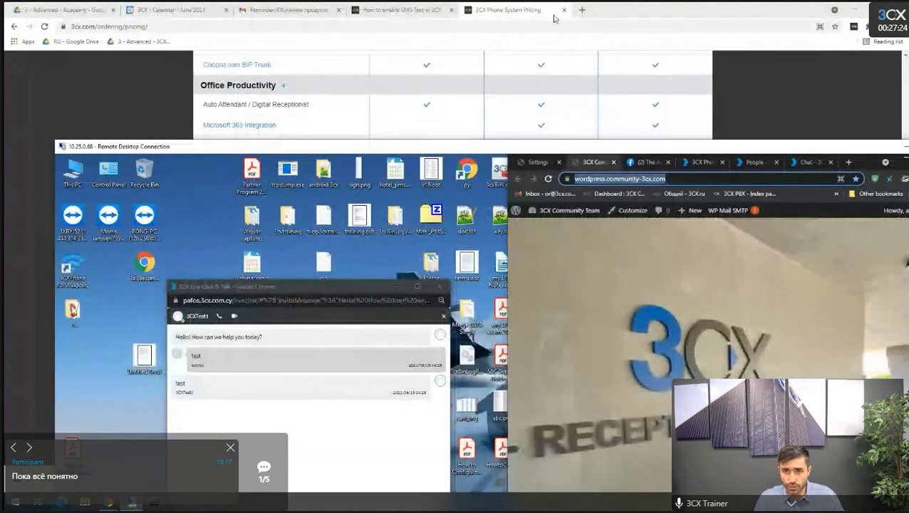
Load the pasted WordPress site address in a new browser tab.
left_click(582, 10)
type("https://wordpress.community-3cx.com/")
key("Return")
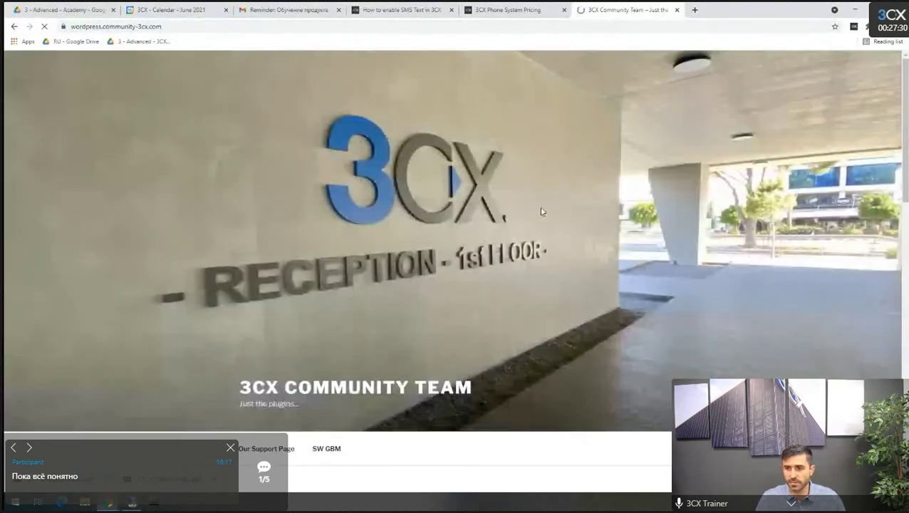
scroll(701, 314, "down", 3)
scroll(698, 230, "up", 3)
scroll(698, 230, "up", 1)
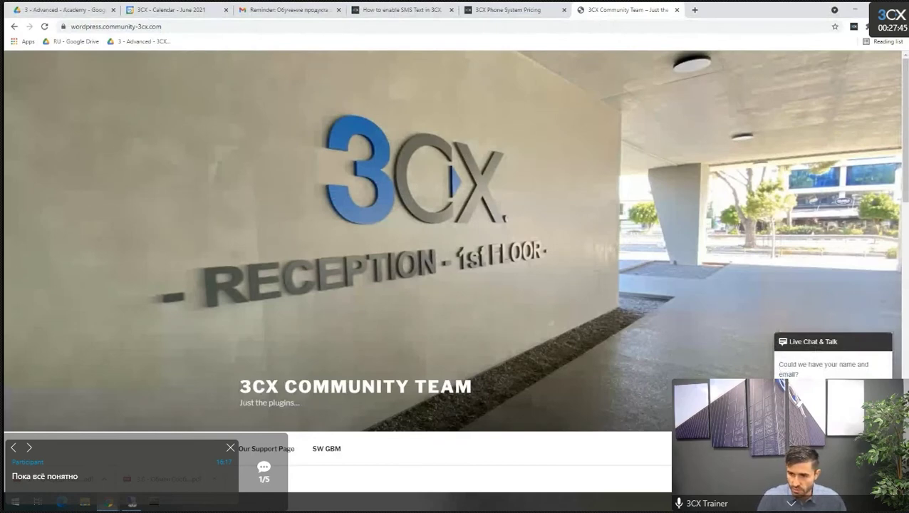
Send the greeting 'Hillo' from the site's live chat window to the agent.
left_click_drag(434, 98, 303, 94)
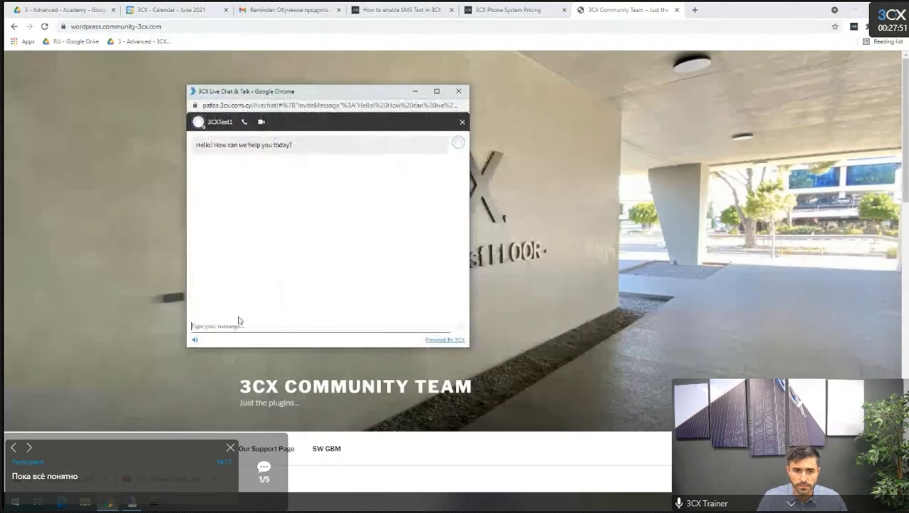
type("Hi")
type("llo")
key("Return")
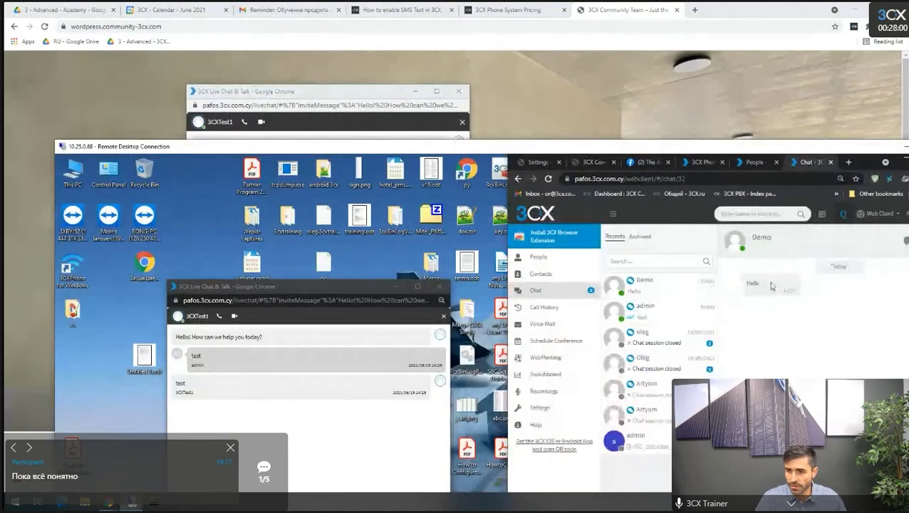
left_click_drag(801, 152, 545, 264)
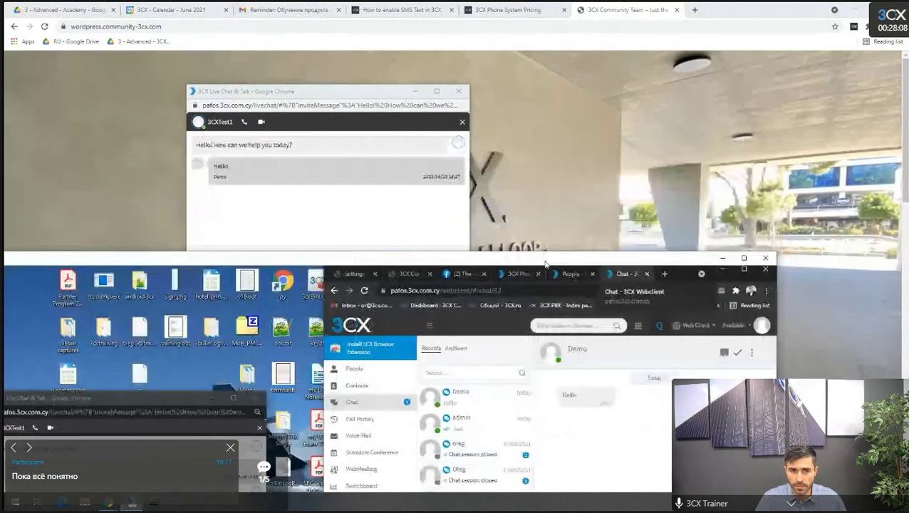
Start a voice call with microphone access allowed, hang up, and dismiss the microphone-not-found error.
left_click(245, 122)
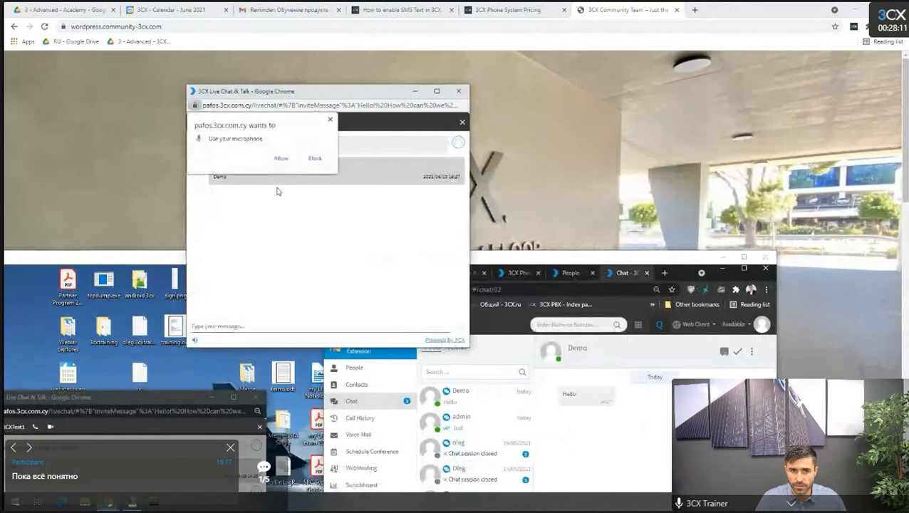
left_click(283, 159)
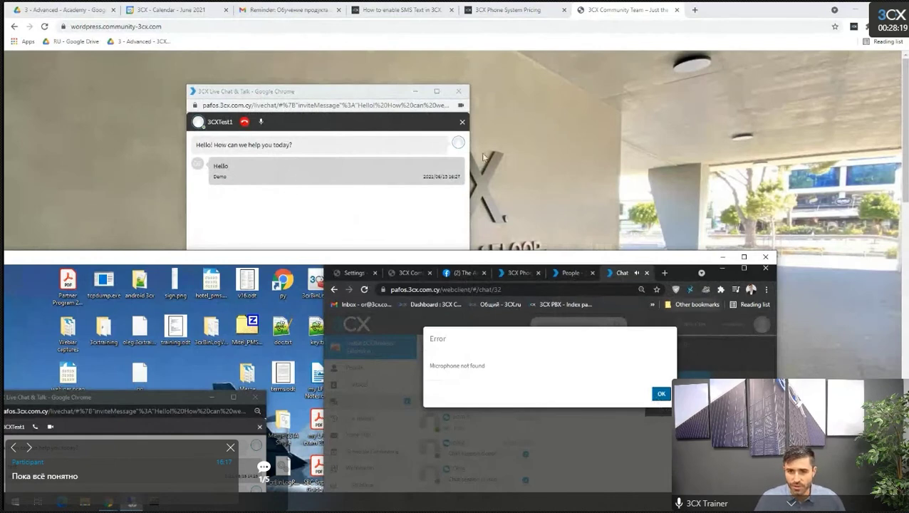
left_click(243, 122)
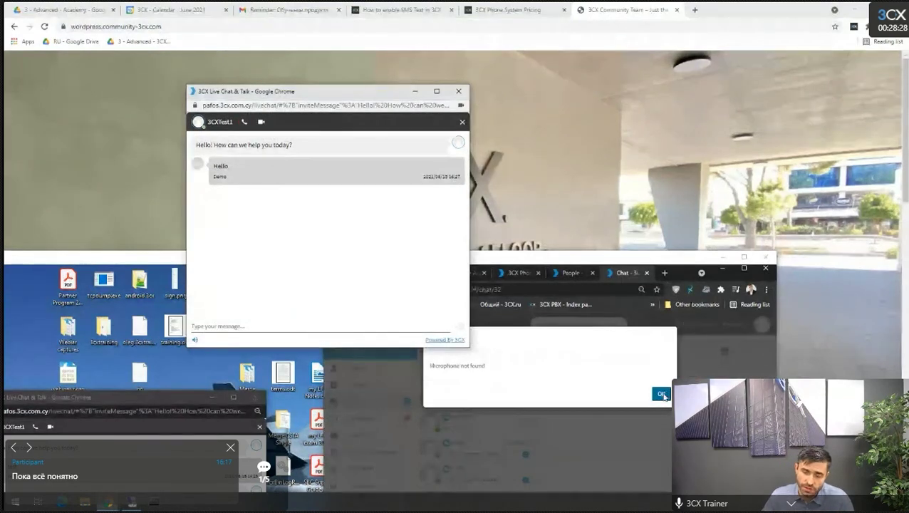
left_click(661, 393)
Make the remote desktop and agent web client full screen, then show the community website.
left_click(496, 265)
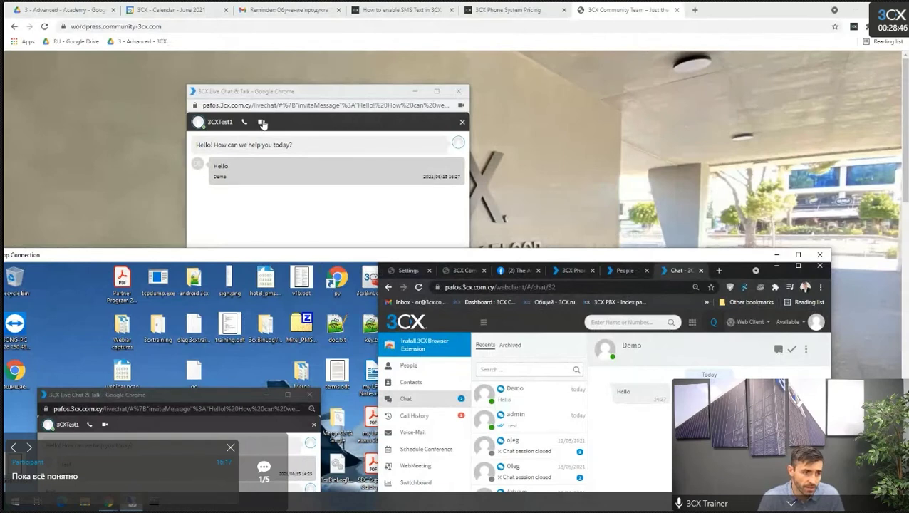
double_click(235, 258)
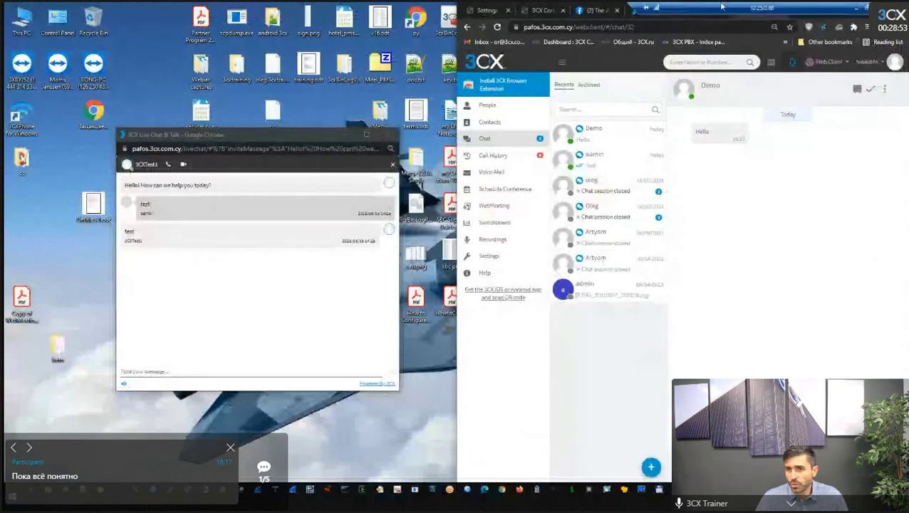
double_click(723, 7)
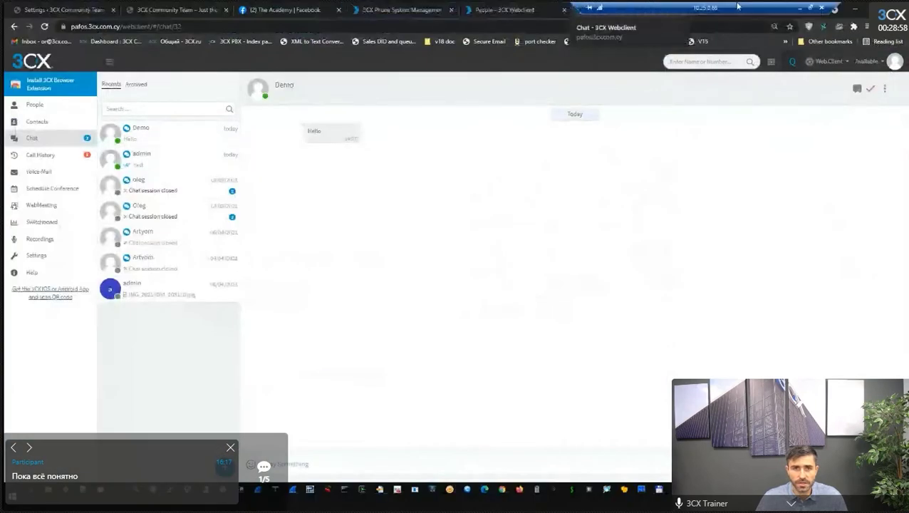
left_click(177, 9)
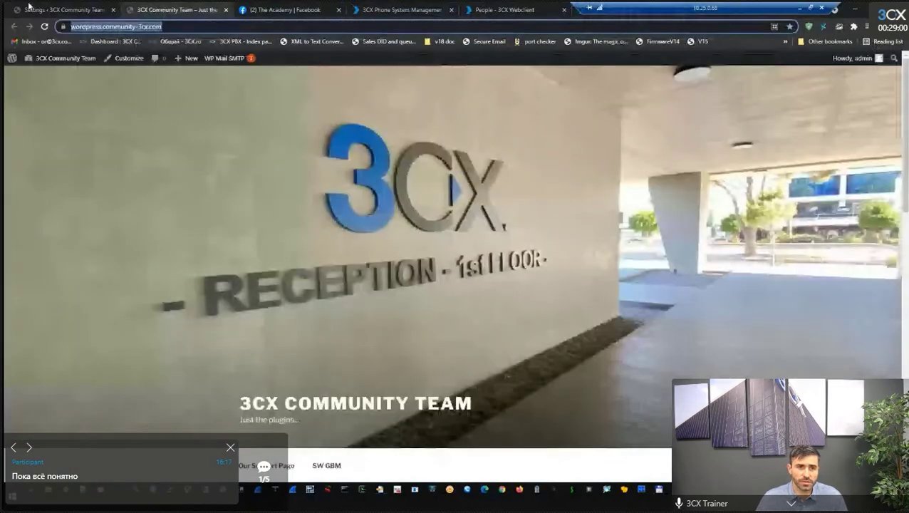
Review the Live Chat General Settings and save them.
left_click(29, 7)
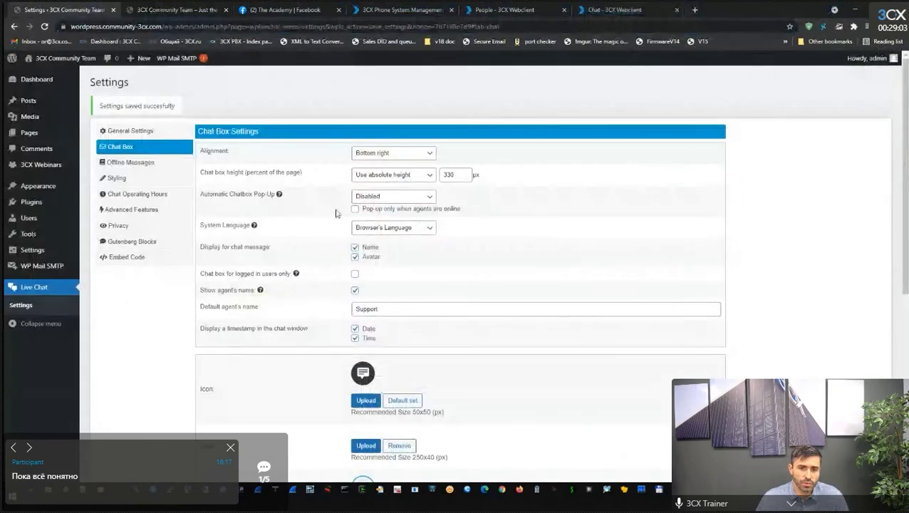
scroll(310, 221, "down", 5)
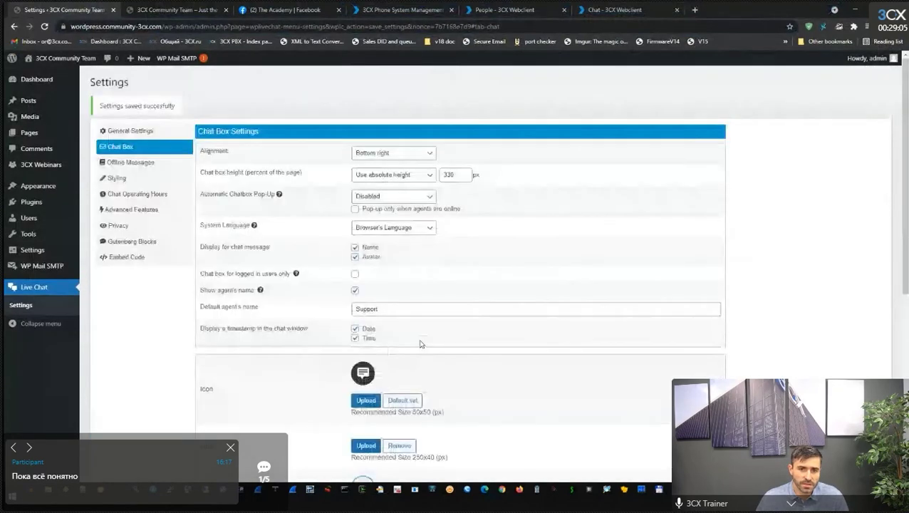
left_click(114, 132)
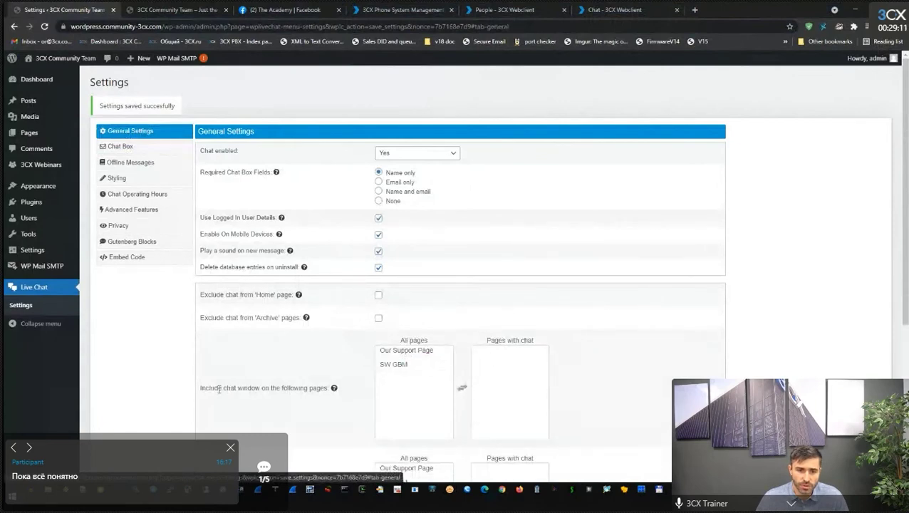
key("ctrl+Tab")
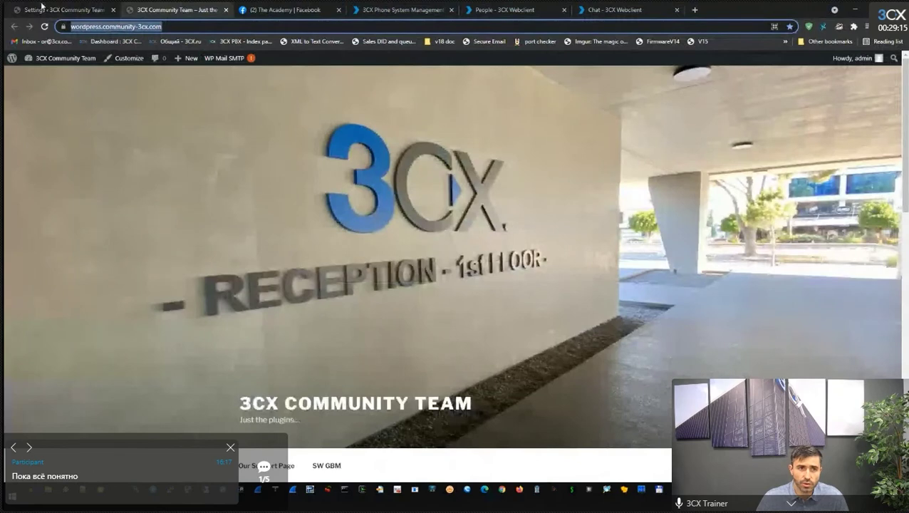
left_click(47, 9)
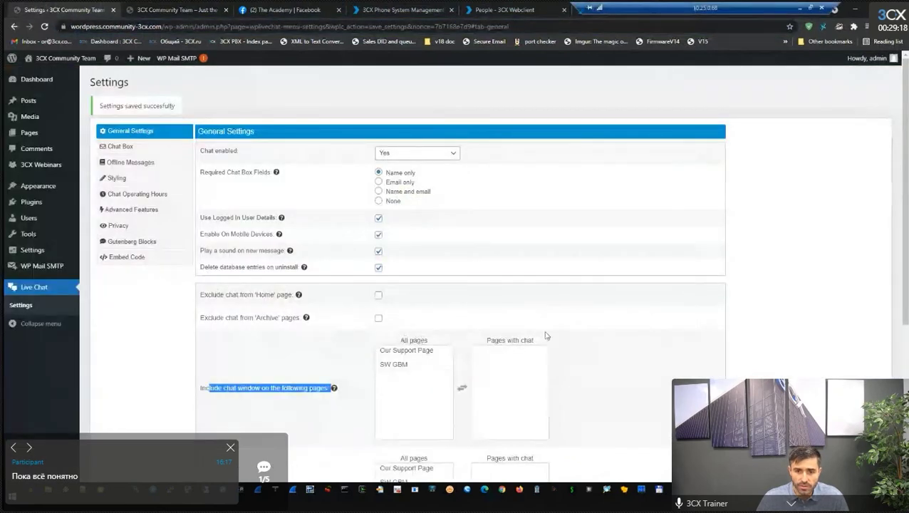
scroll(540, 345, "down", 3)
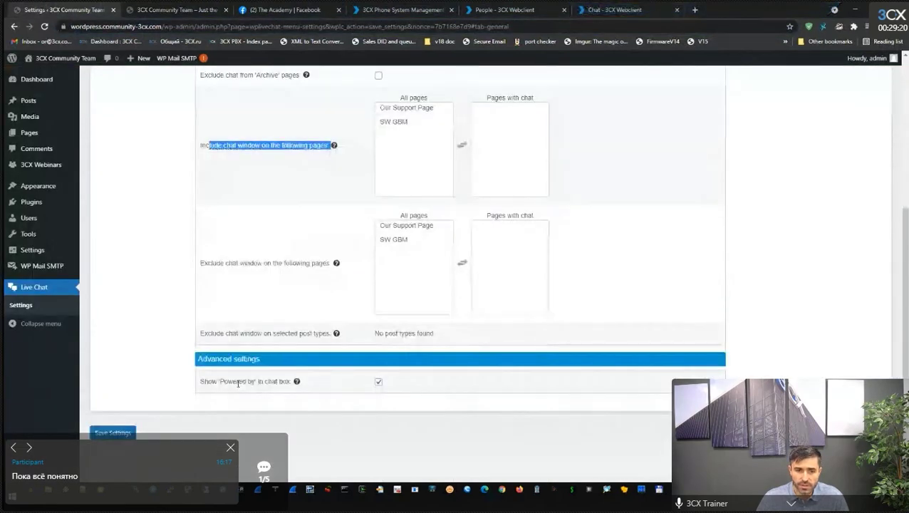
left_click(113, 432)
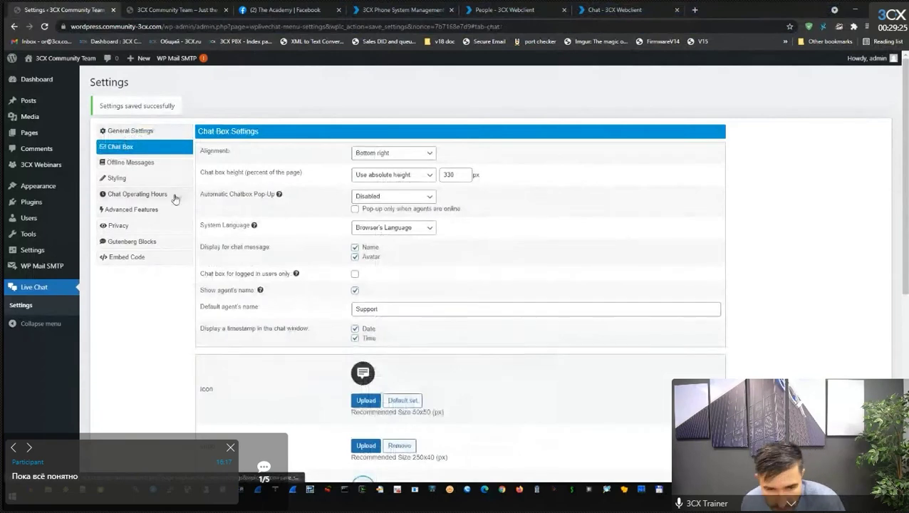
Browse the Offline Messages, Styling and Chat Operating Hours tabs, then show Advanced Features.
scroll(399, 285, "down", 5)
scroll(374, 273, "up", 5)
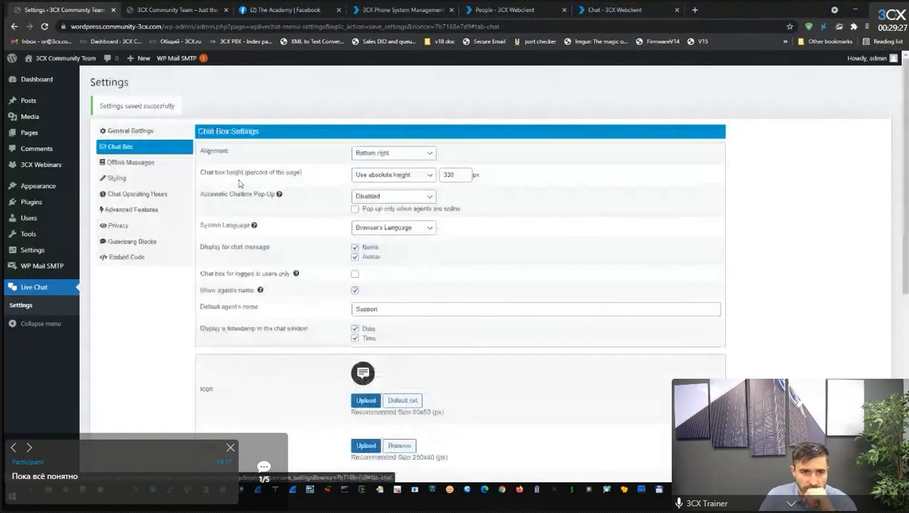
left_click(122, 162)
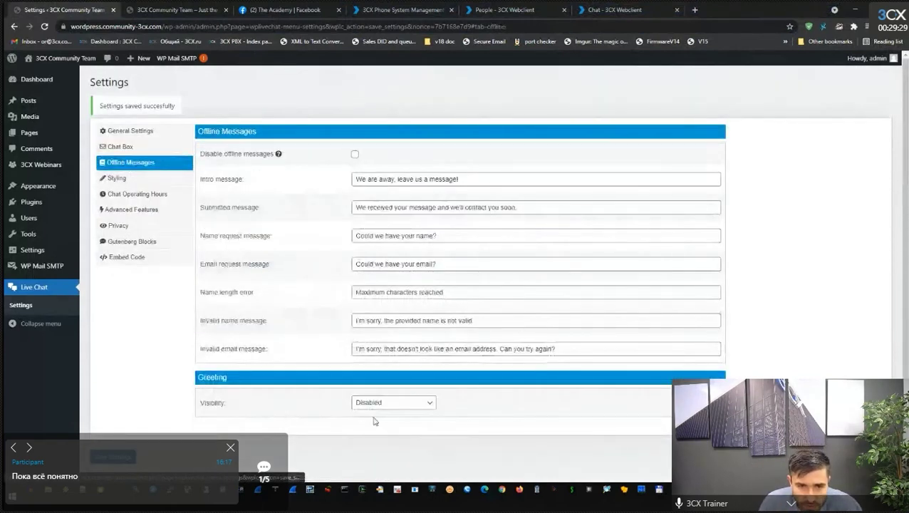
left_click(117, 179)
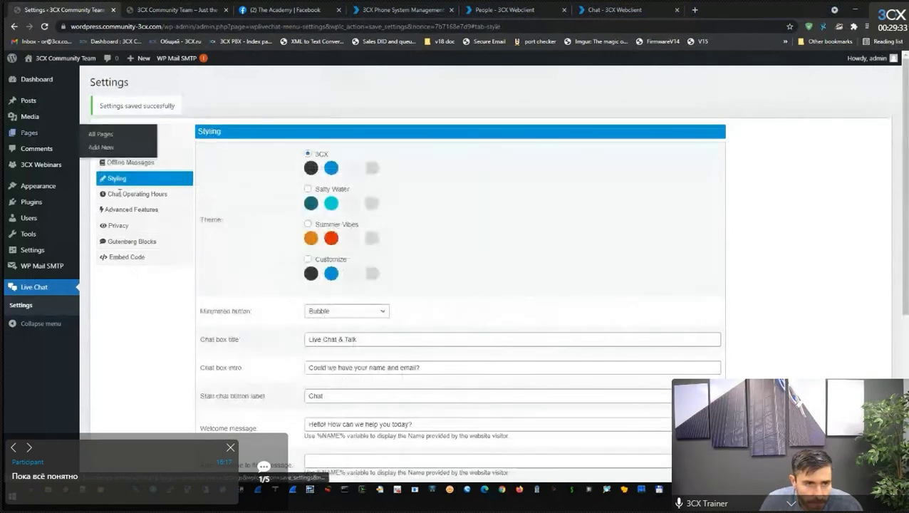
left_click(120, 194)
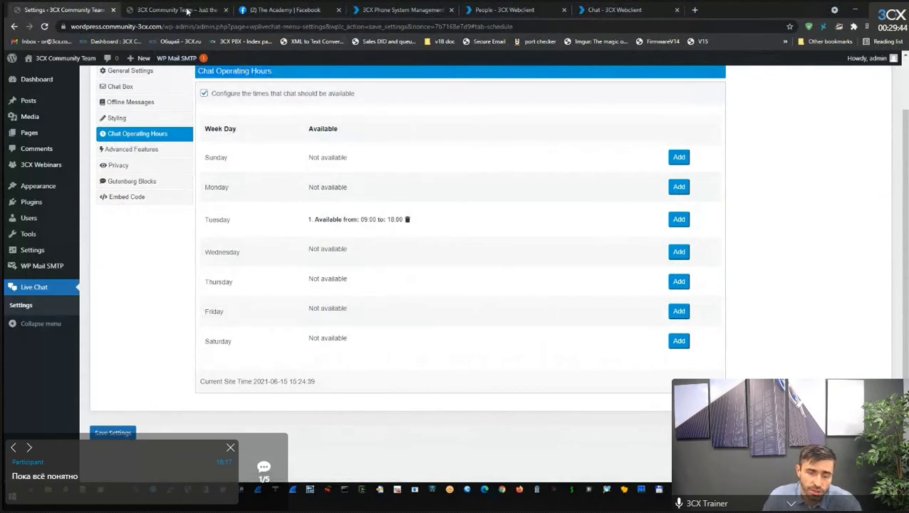
left_click(157, 14)
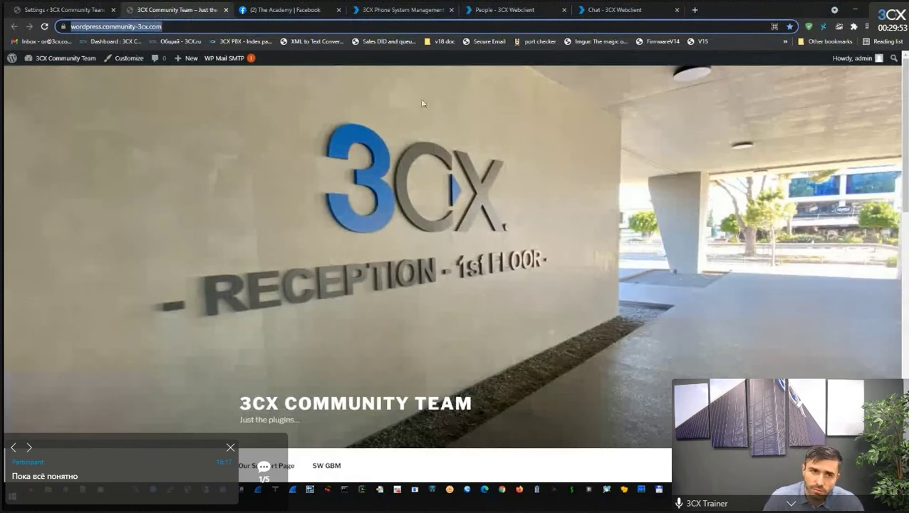
left_click(29, 10)
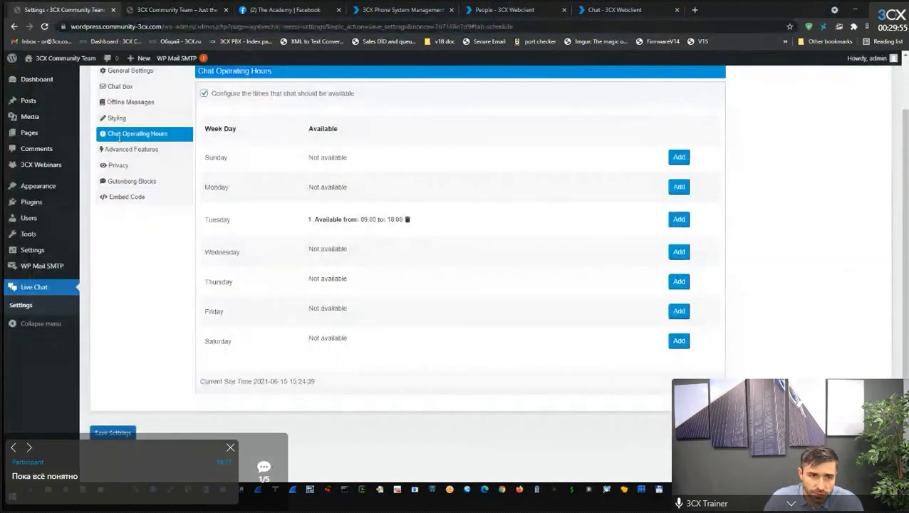
left_click(127, 149)
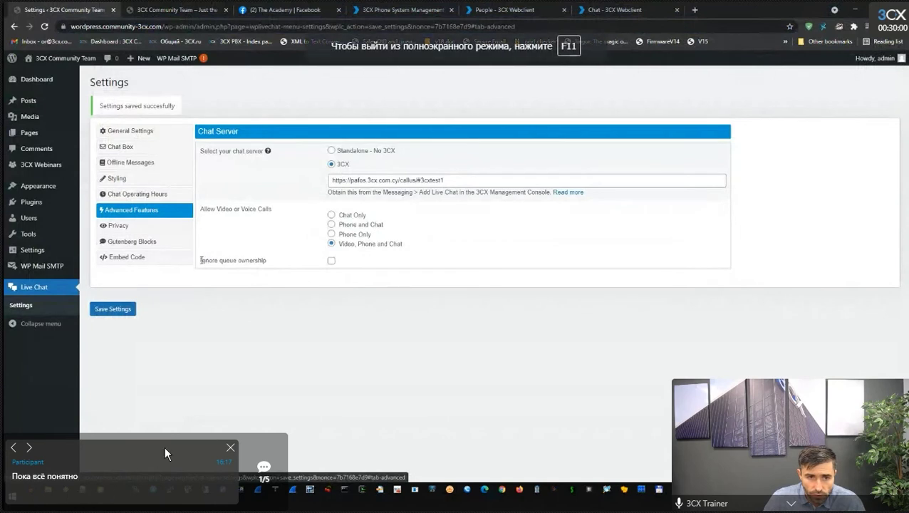
Review the Ignore queue ownership option, visit The Academy Facebook page, and return to Advanced Features.
left_click_drag(201, 260, 284, 265)
left_click(230, 448)
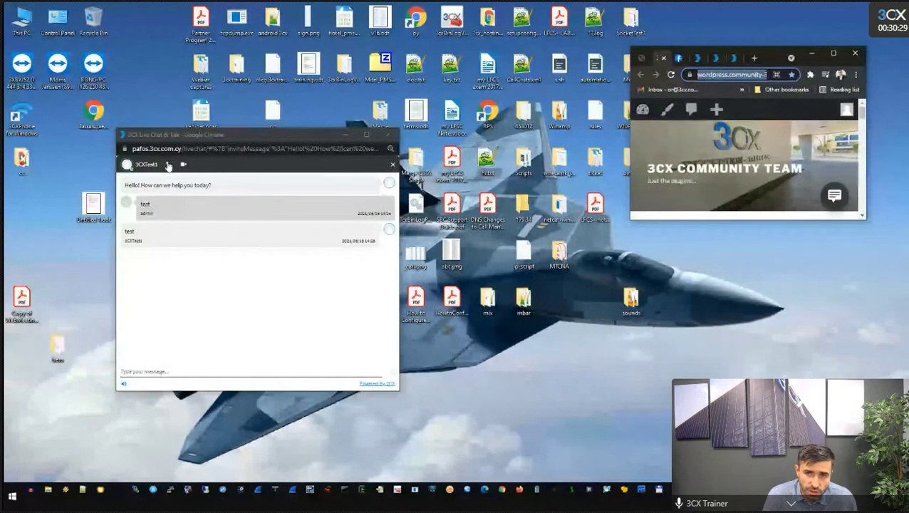
left_click(832, 56)
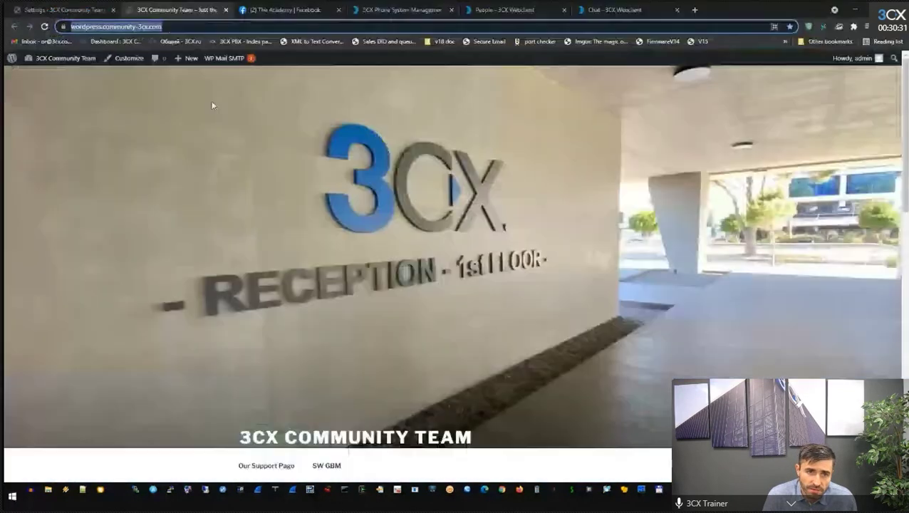
left_click(336, 14)
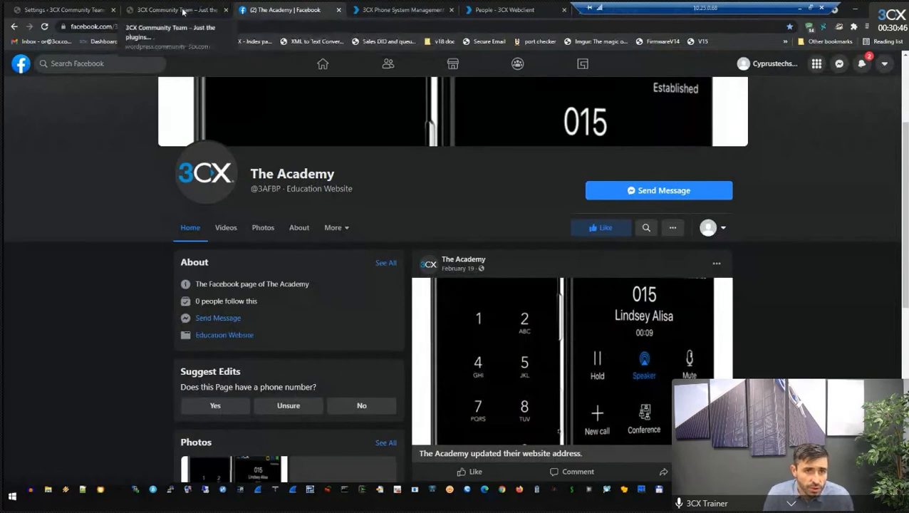
left_click(64, 9)
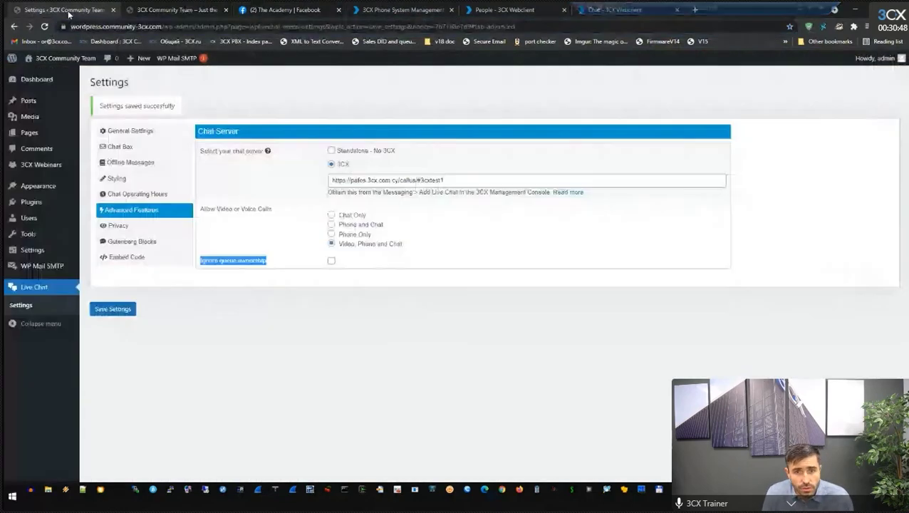
Show the Live Chat Privacy tab with the GDPR notice and 30-day data retention.
left_click(116, 227)
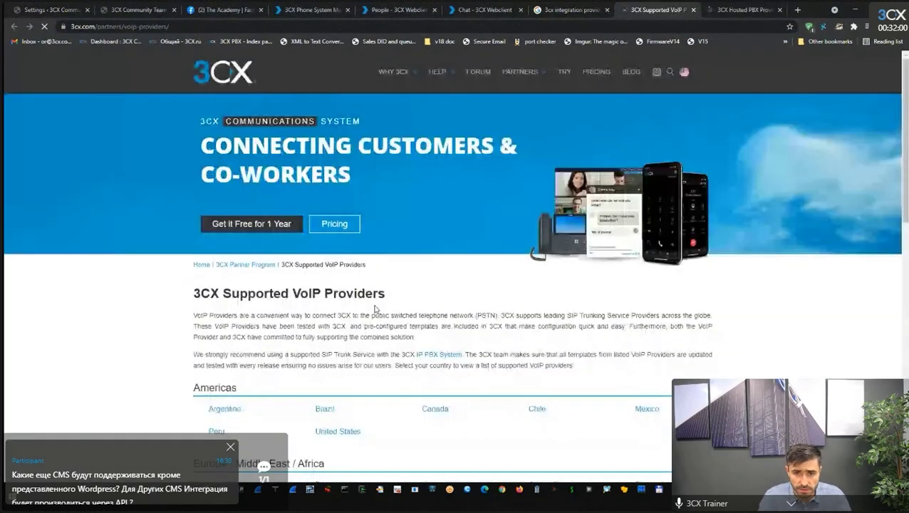
Open the 'apply here' link to the VoIP/SIP Trunk Interop provider page and select its address.
scroll(413, 320, "down", 20)
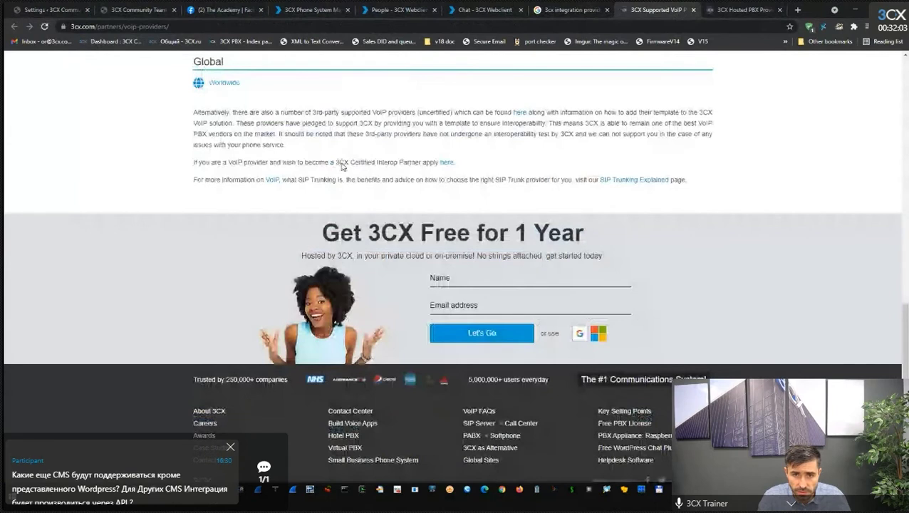
left_click_drag(193, 162, 319, 165)
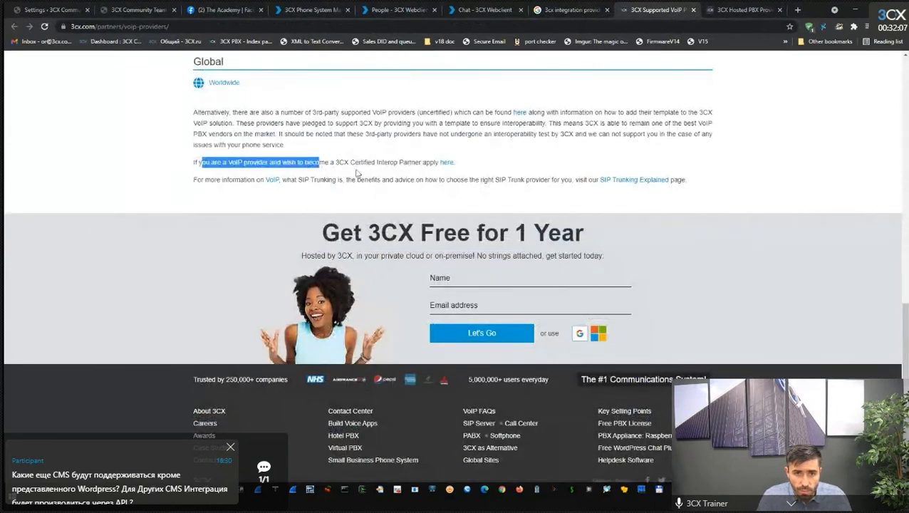
middle_click(444, 162)
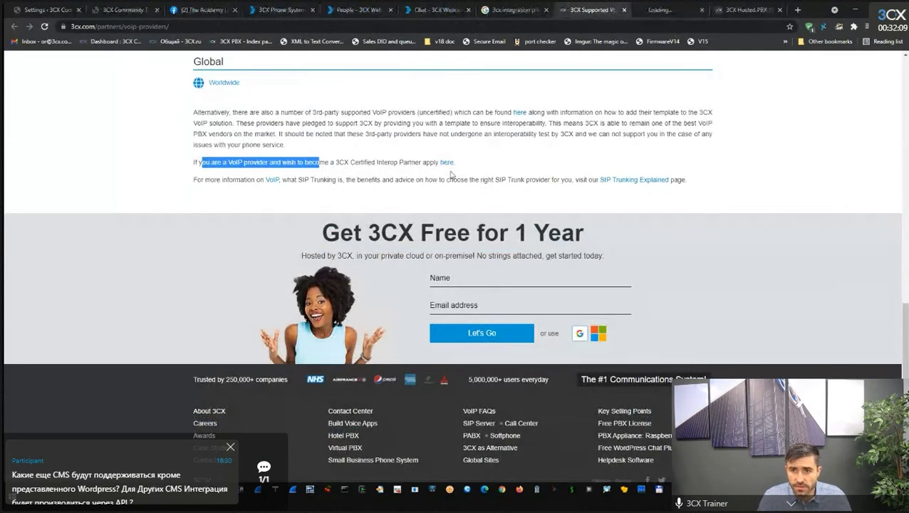
left_click(673, 10)
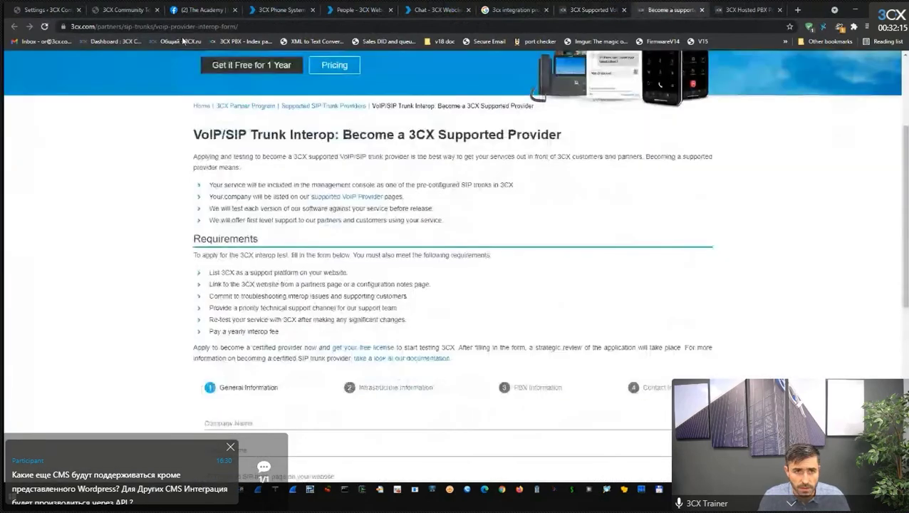
left_click(183, 26)
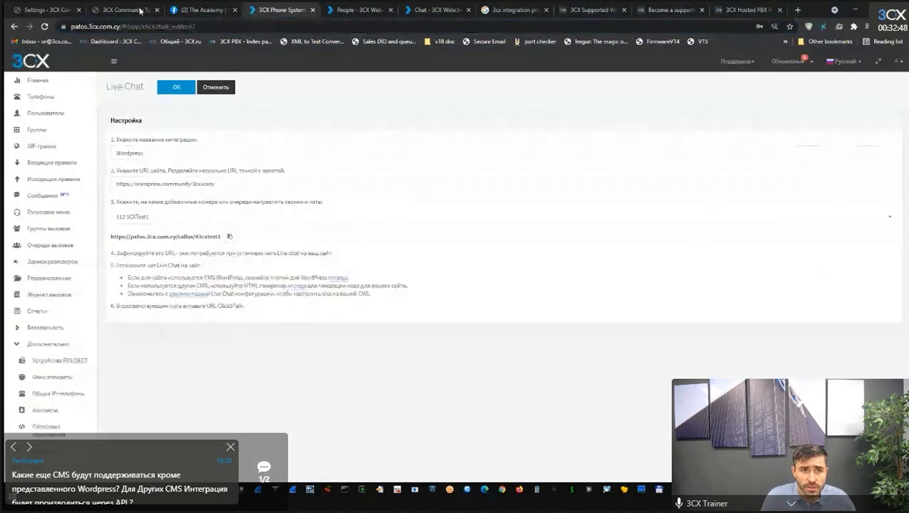
Open the Wix, Drupal and Joomla live chat guides in new tabs.
left_click(141, 10)
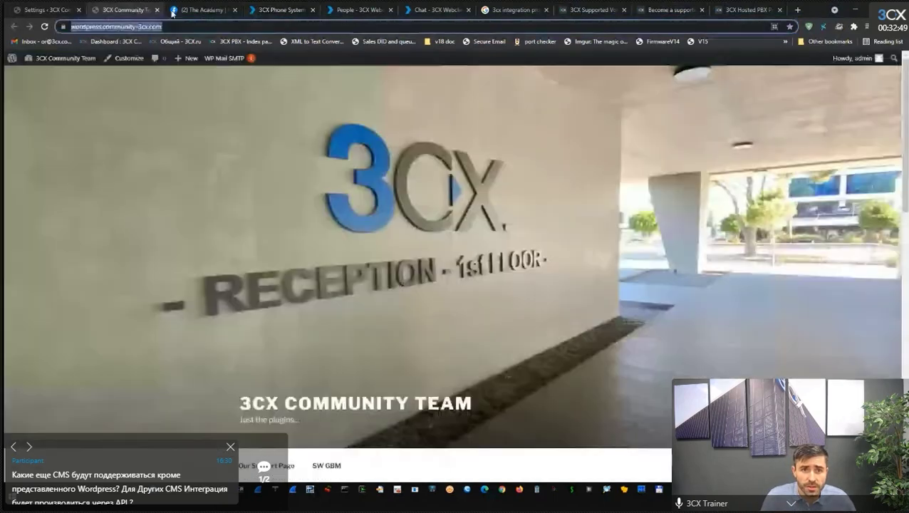
left_click(172, 10)
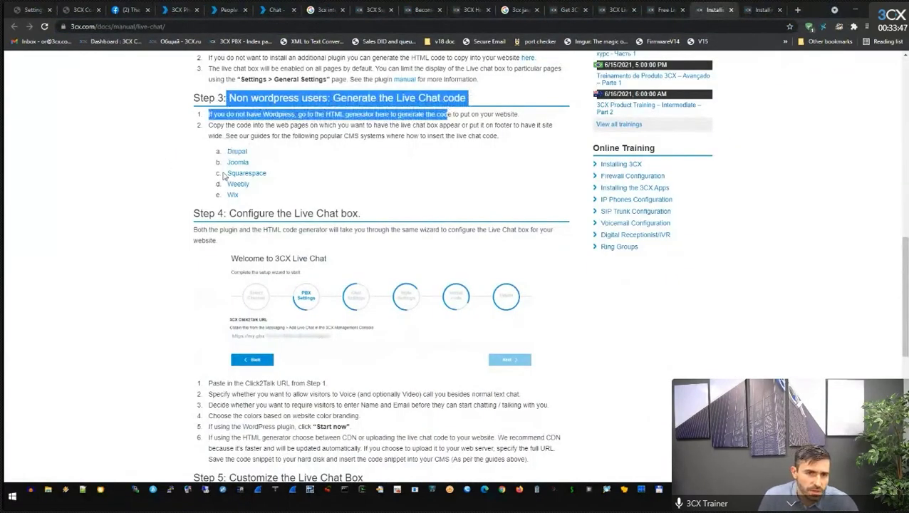
middle_click(232, 195)
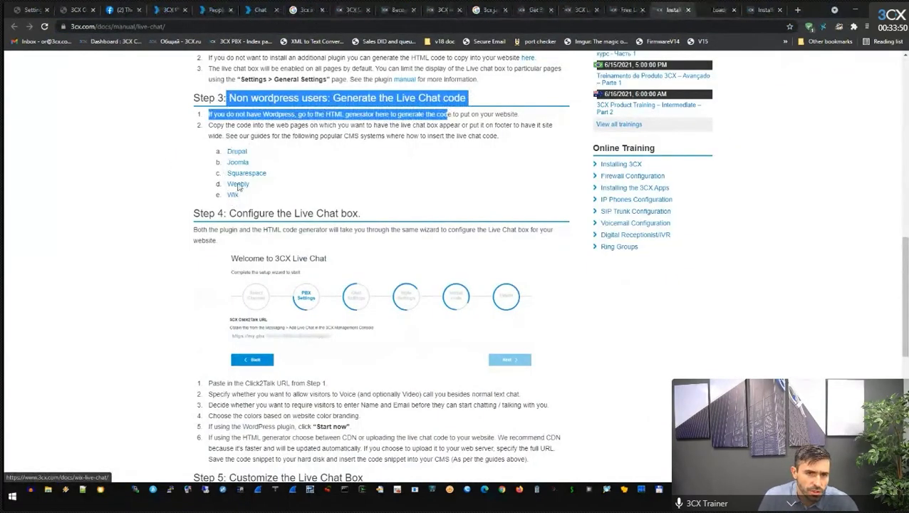
middle_click(237, 184)
middle_click(237, 163)
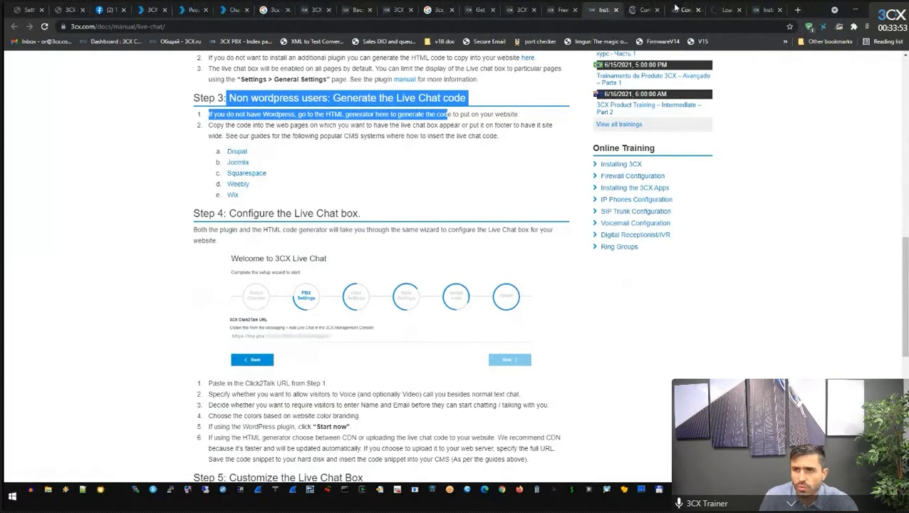
Look through the Wix, Drupal and Joomla live chat guides.
left_click(641, 10)
scroll(372, 340, "up", 15)
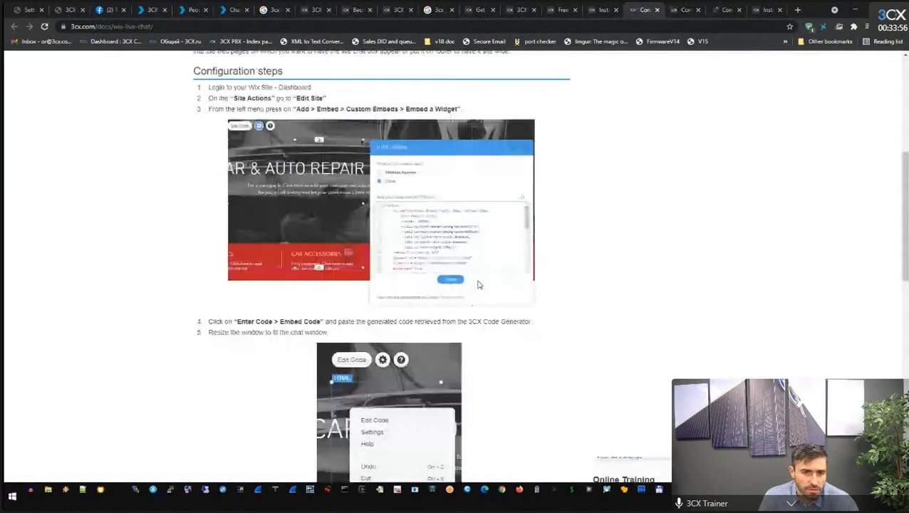
left_click(684, 10)
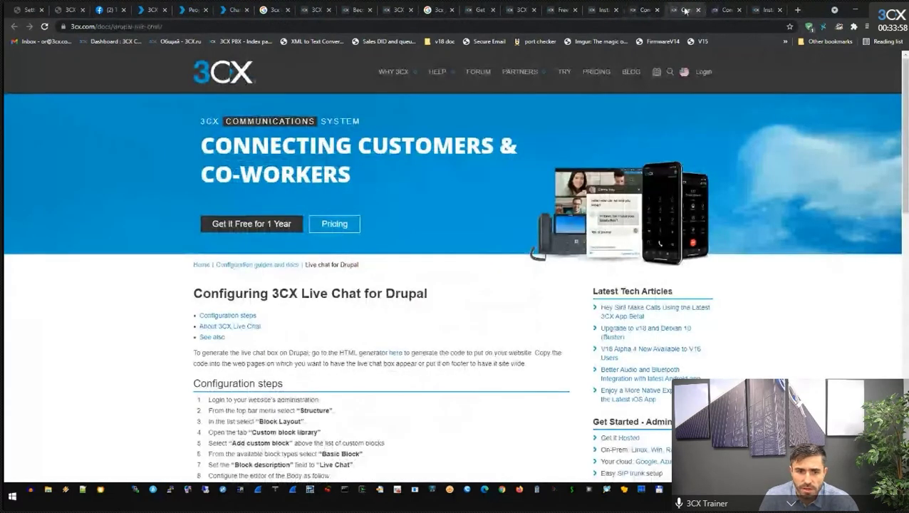
scroll(905, 140, "down", 1)
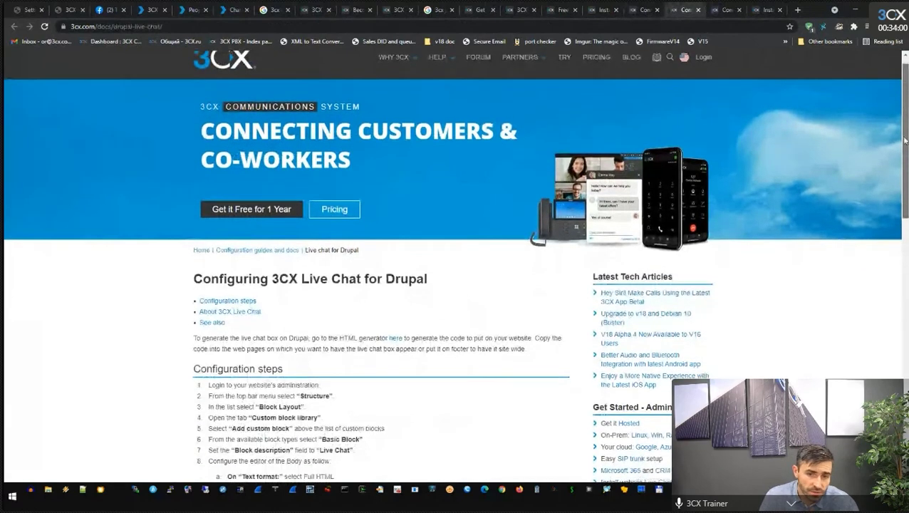
scroll(905, 140, "down", 3)
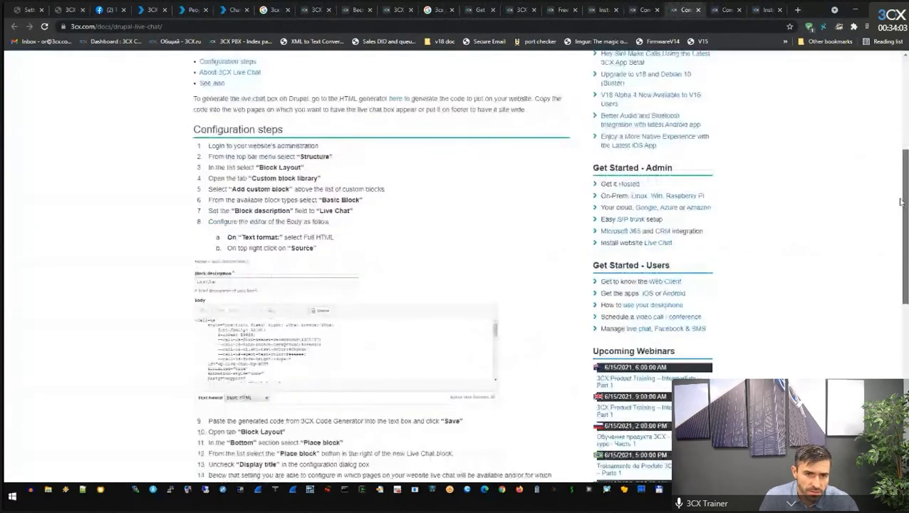
left_click_drag(900, 202, 891, 279)
scroll(892, 279, "up", 3)
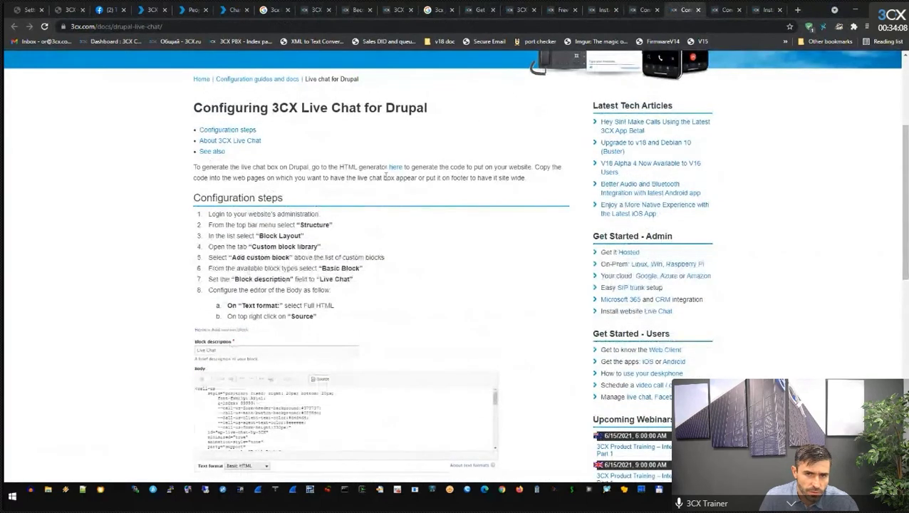
left_click(724, 10)
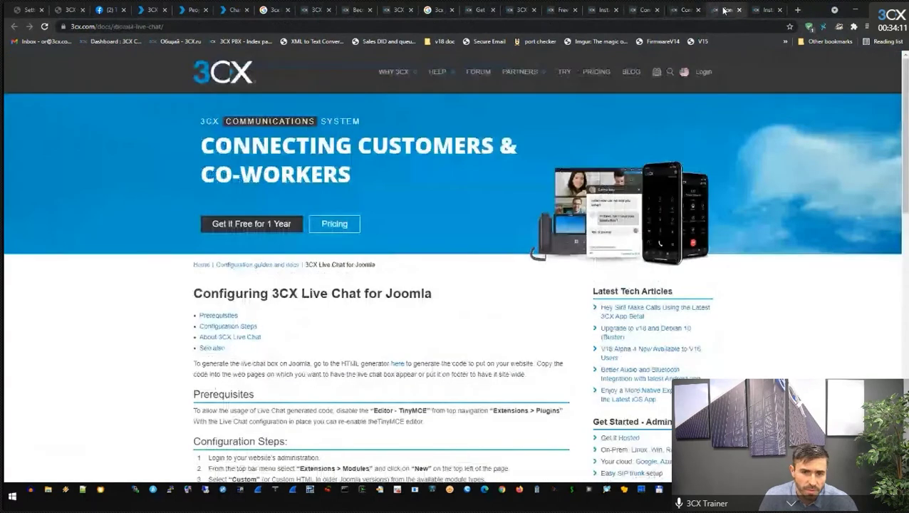
scroll(349, 274, "down", 1)
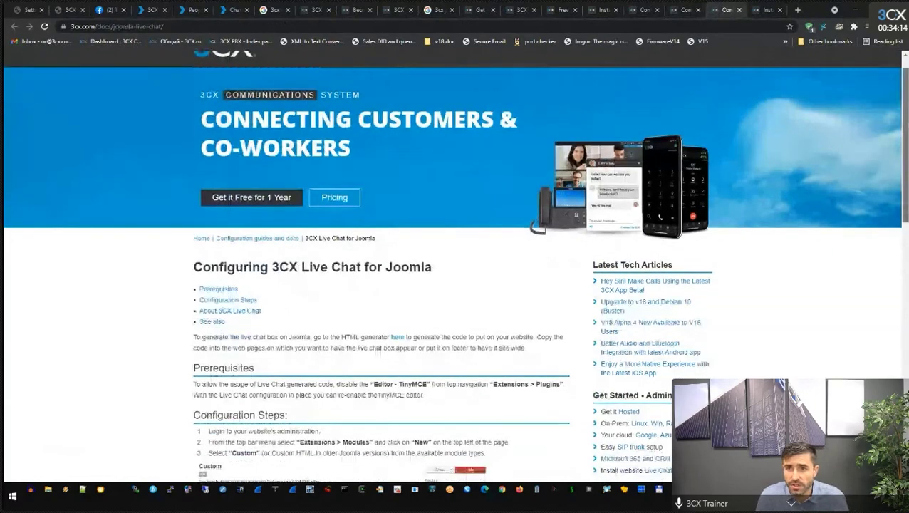
Scroll the Installing Live Chat manual through its five setup steps to See Also.
left_click(556, 11)
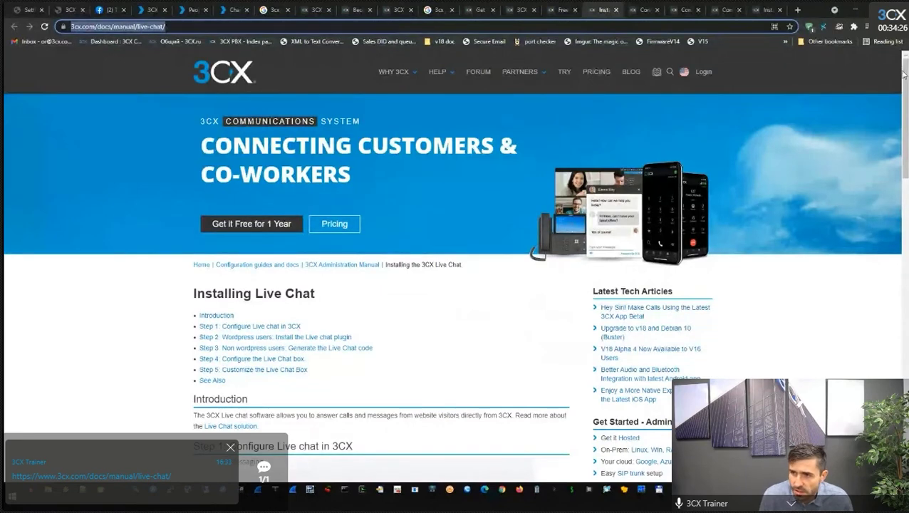
scroll(903, 75, "down", 10)
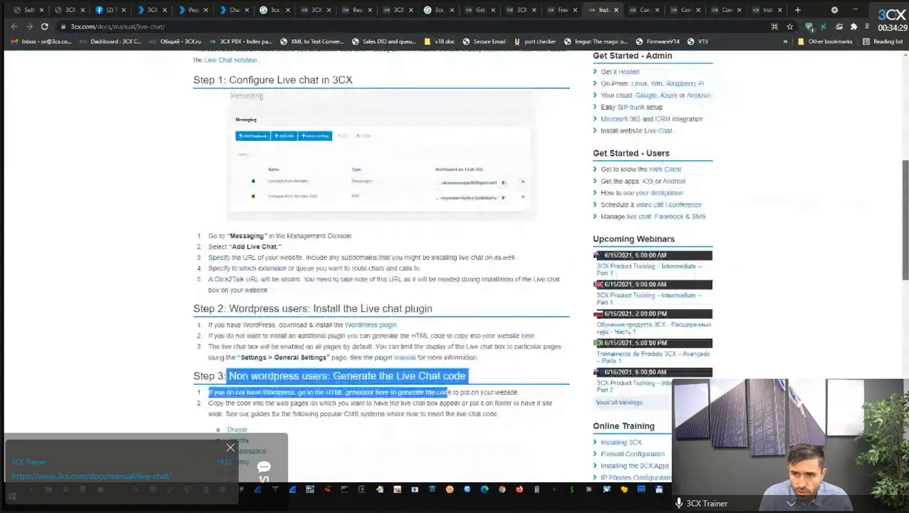
scroll(615, 245, "up", 3)
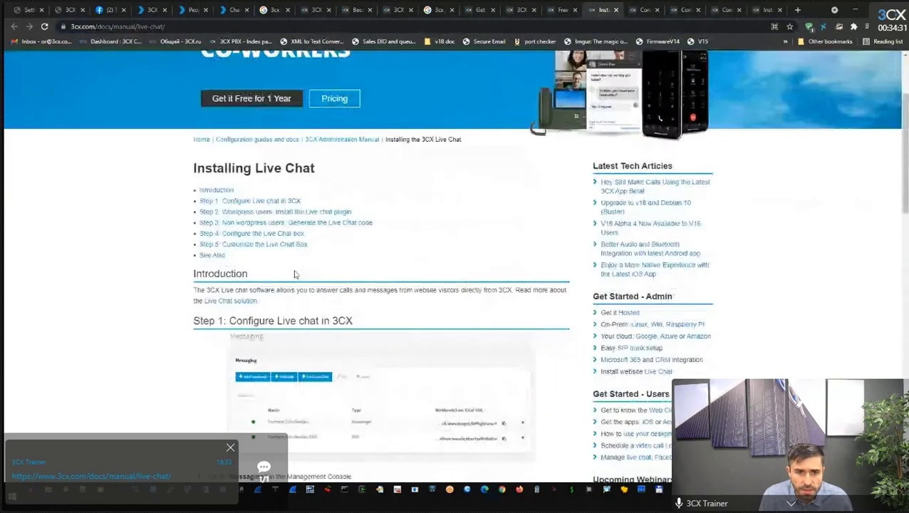
scroll(903, 153, "down", 2)
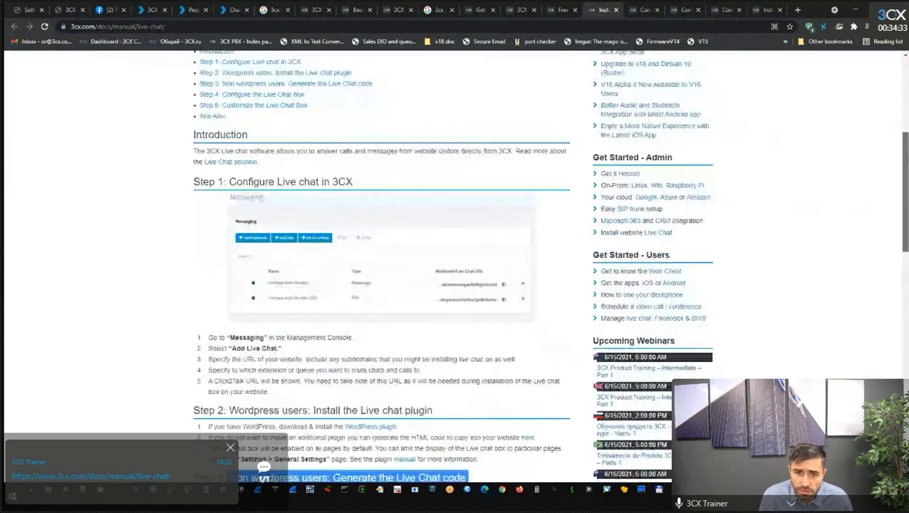
scroll(381, 285, "down", 4)
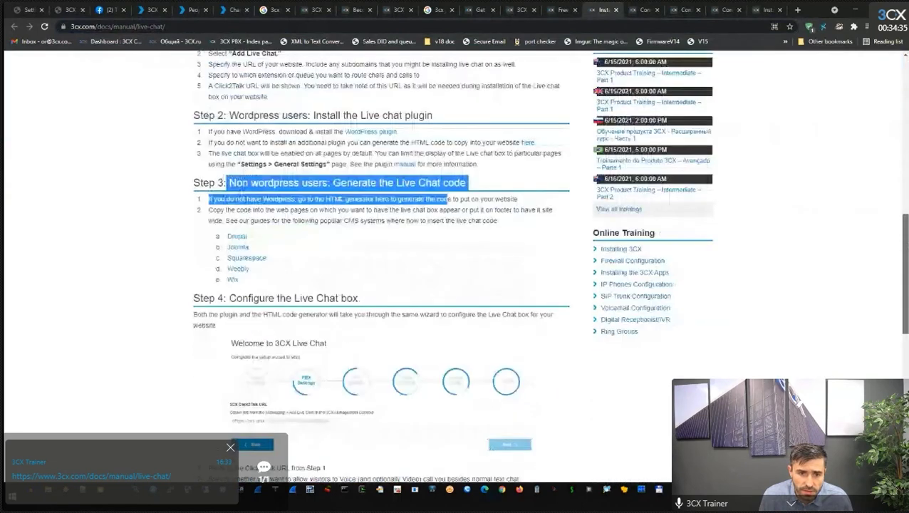
scroll(906, 309, "down", 3)
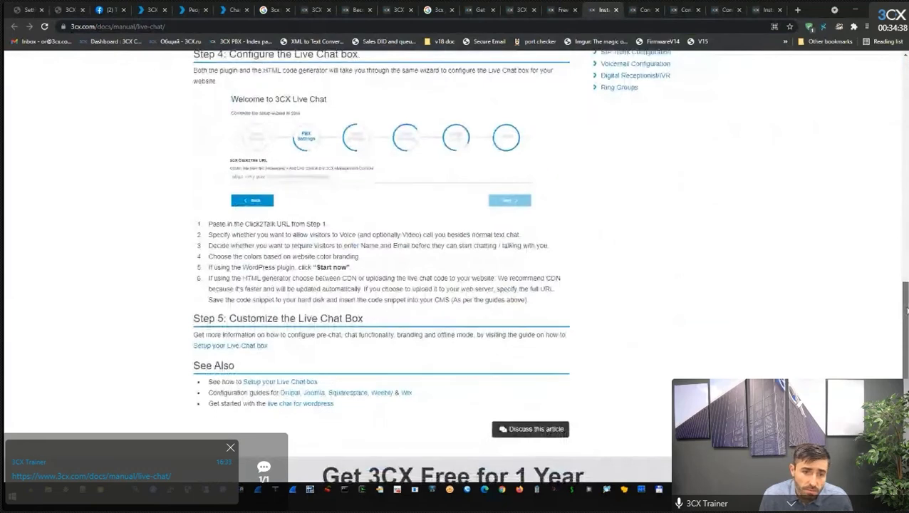